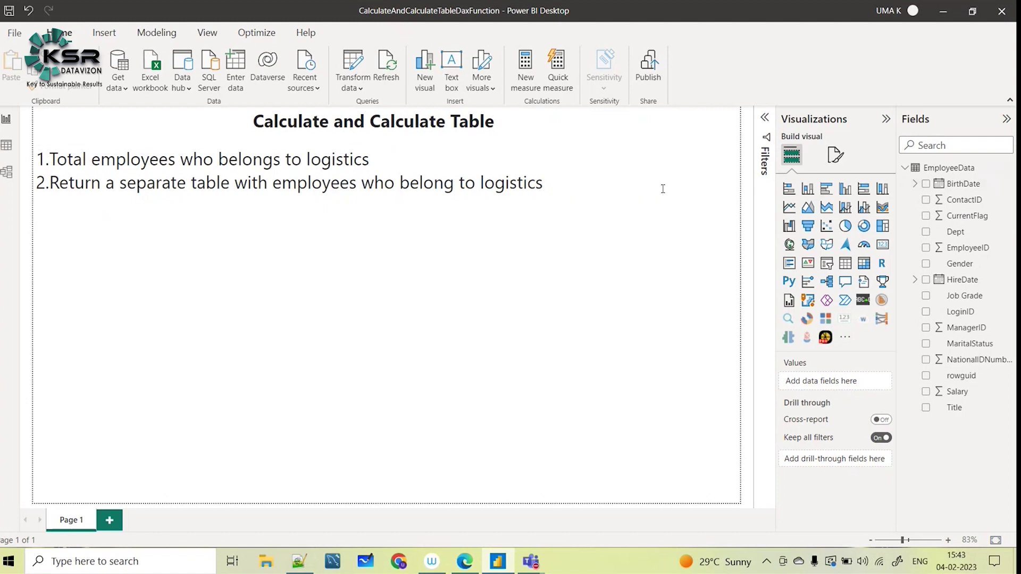
- Show the EmployeeData table's rows in data view and clear all of its filters
{"action": "left_click", "coordinate": [6, 146]}
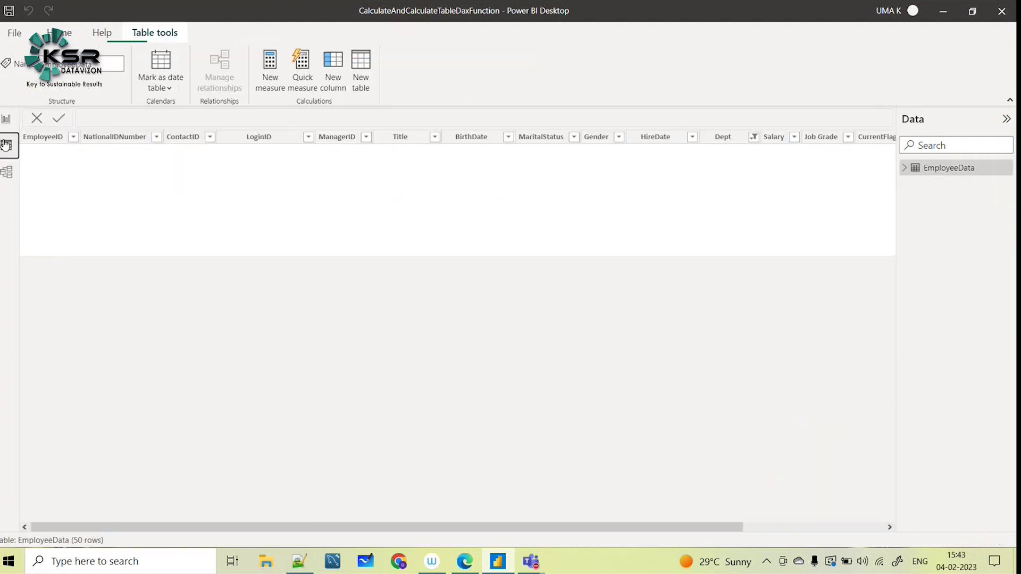
{"action": "left_click", "coordinate": [906, 168]}
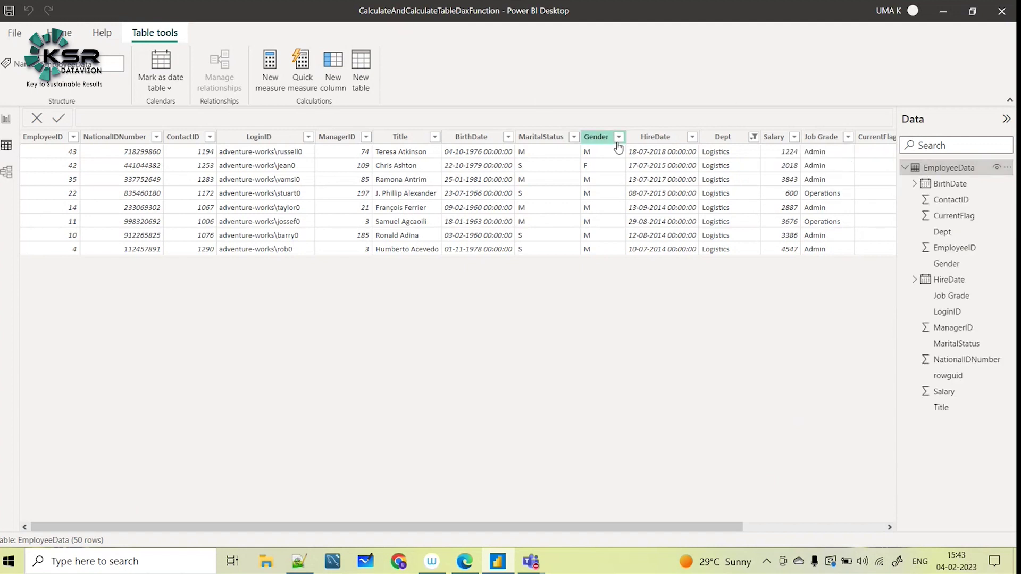
{"action": "left_click", "coordinate": [755, 137]}
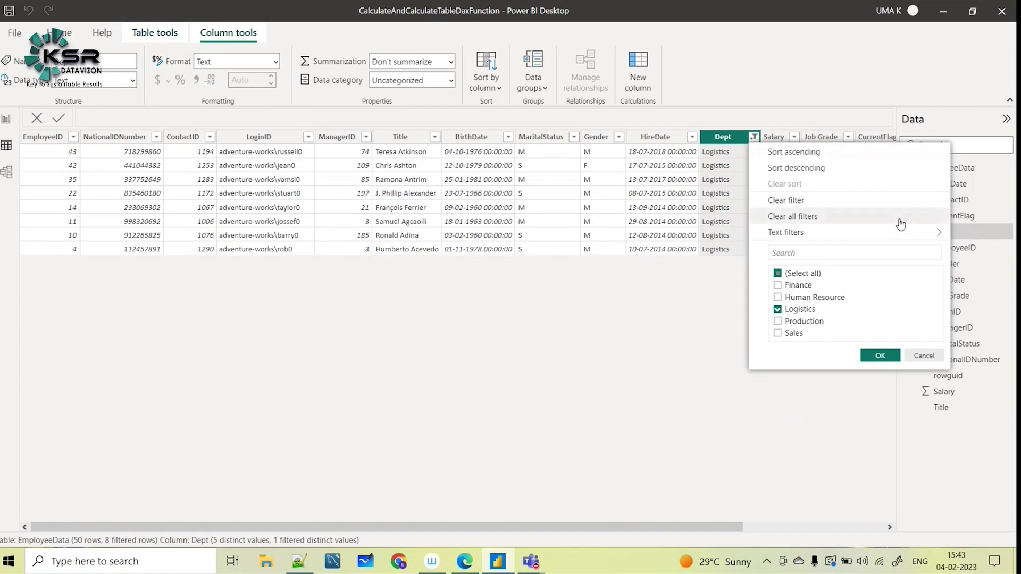
{"action": "left_click", "coordinate": [901, 225]}
{"action": "left_click", "coordinate": [923, 169]}
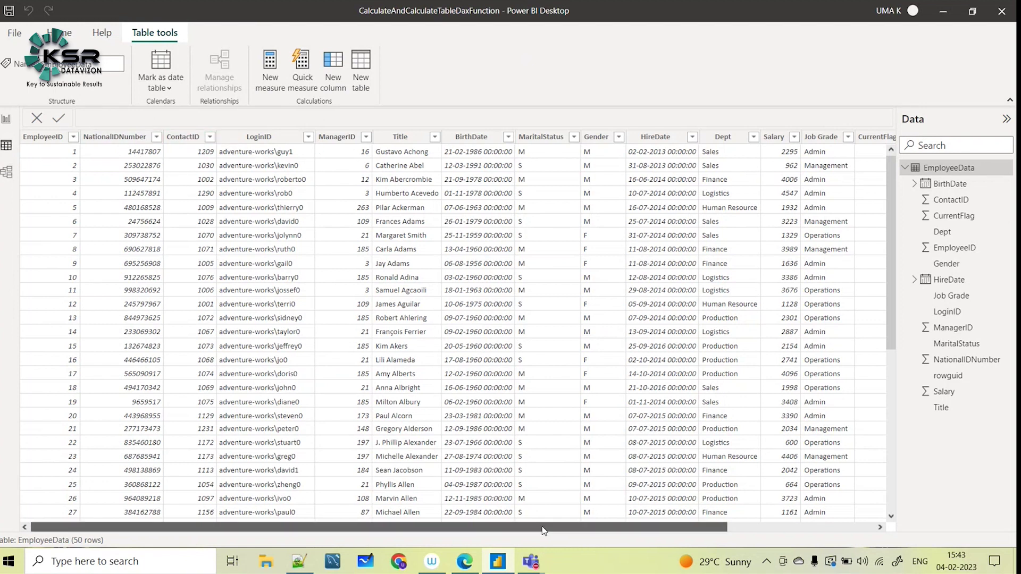
- Examine the columns of the EmployeeData table and the department values offered in the Dept filter list
{"action": "left_click_drag", "start_coordinate": [544, 531], "coordinate": [642, 530]}
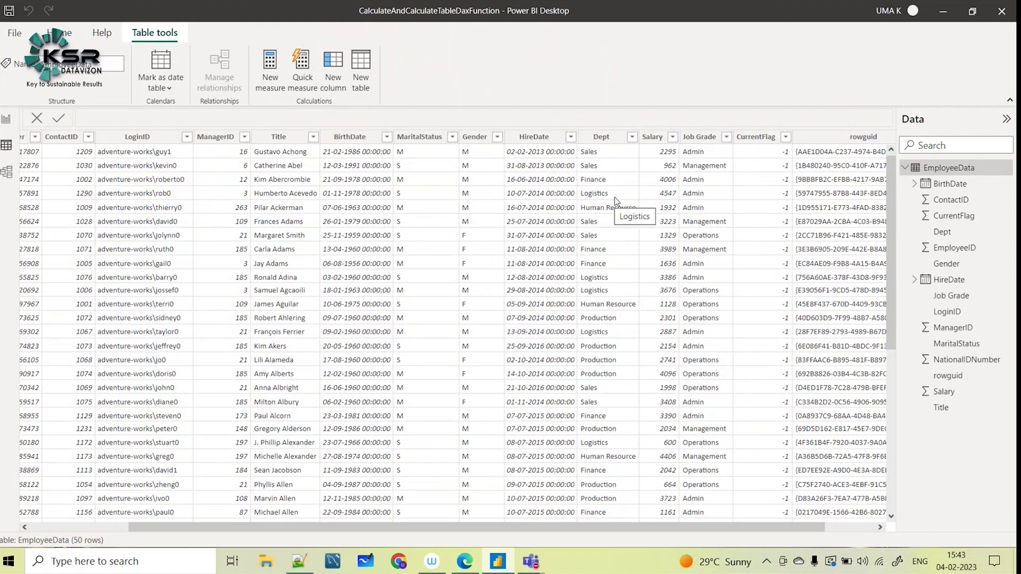
{"action": "left_click", "coordinate": [632, 136]}
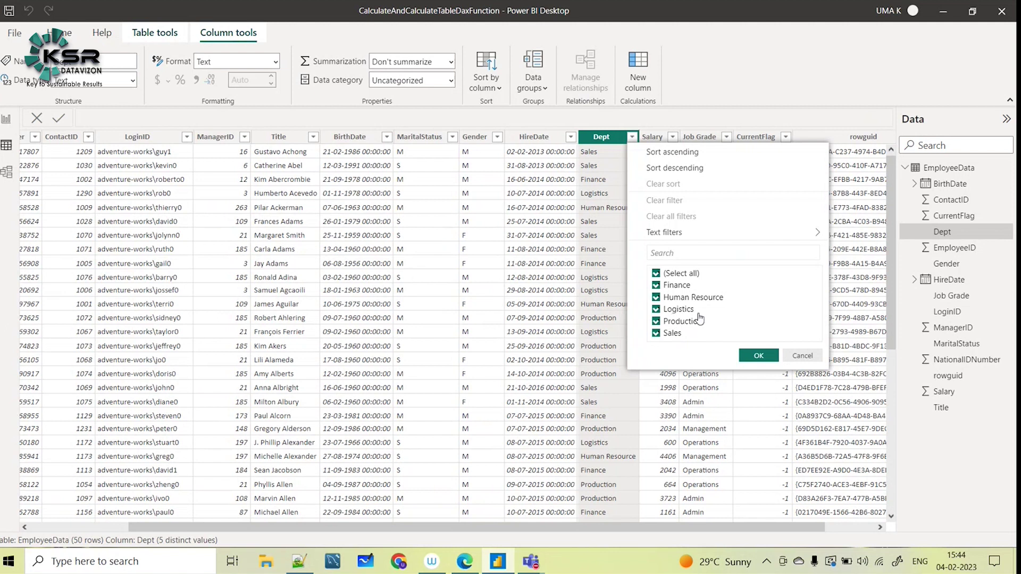
{"action": "left_click", "coordinate": [761, 358]}
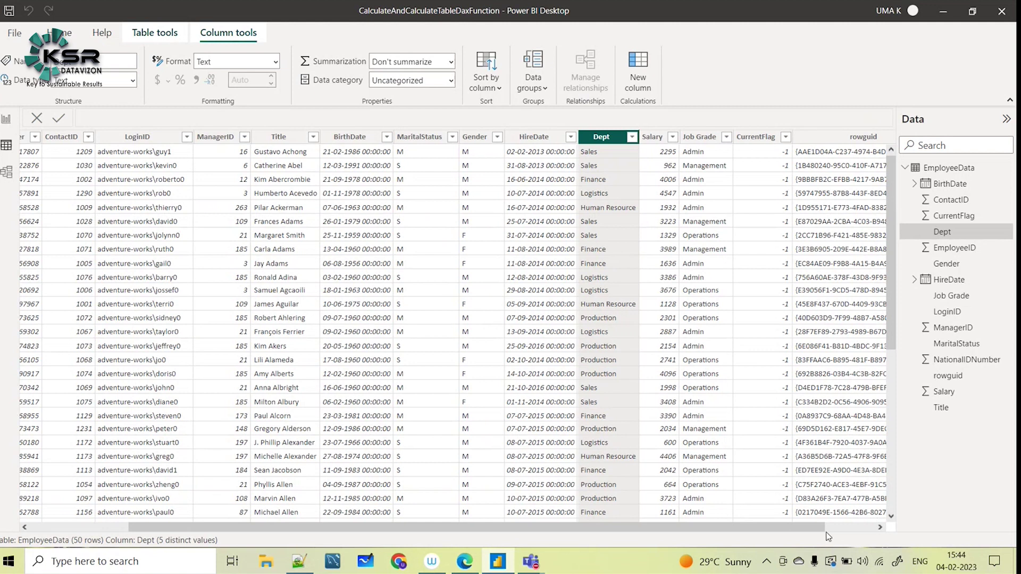
{"action": "left_click", "coordinate": [879, 528]}
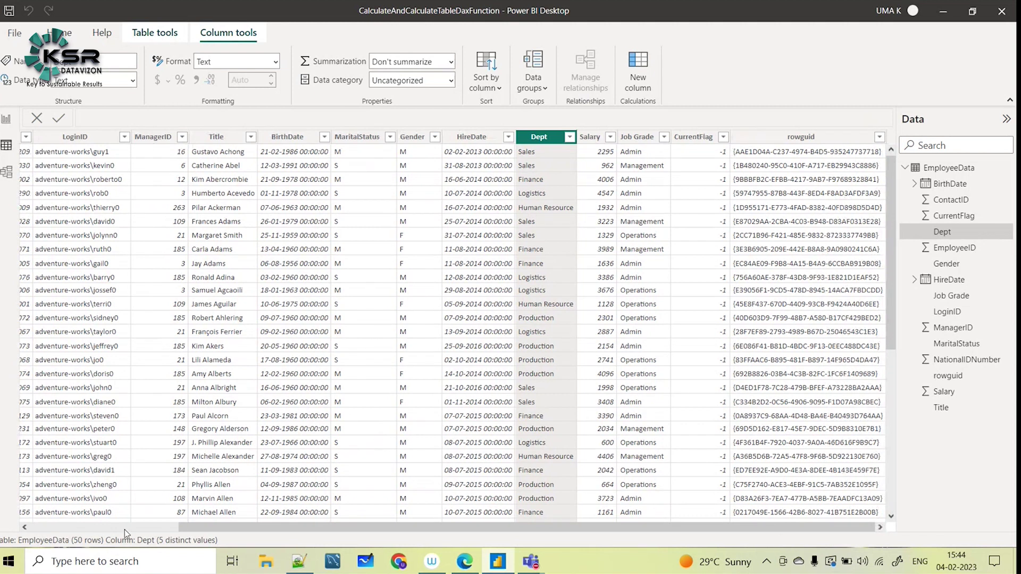
{"action": "left_click_drag", "start_coordinate": [209, 525], "coordinate": [61, 527]}
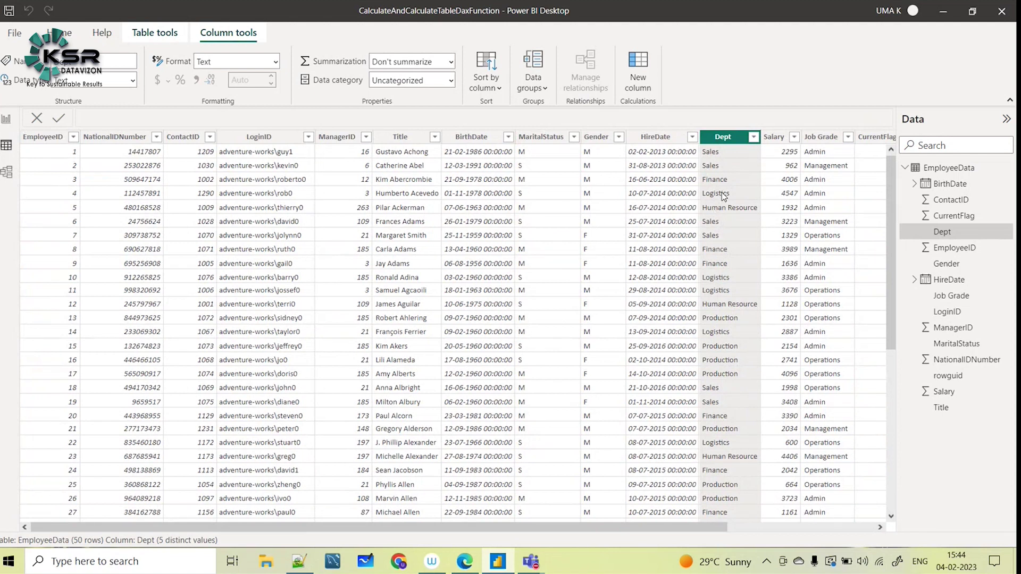
- Back in report view, create a new measure in EmployeeData named "Total Emps from Logistics dept"
{"action": "left_click", "coordinate": [4, 120]}
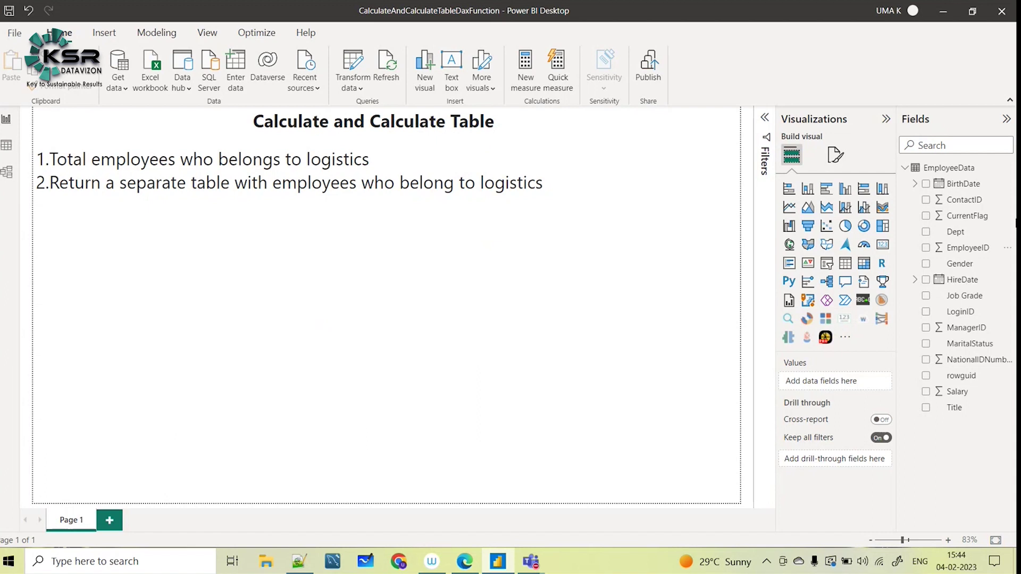
{"action": "left_click", "coordinate": [958, 163]}
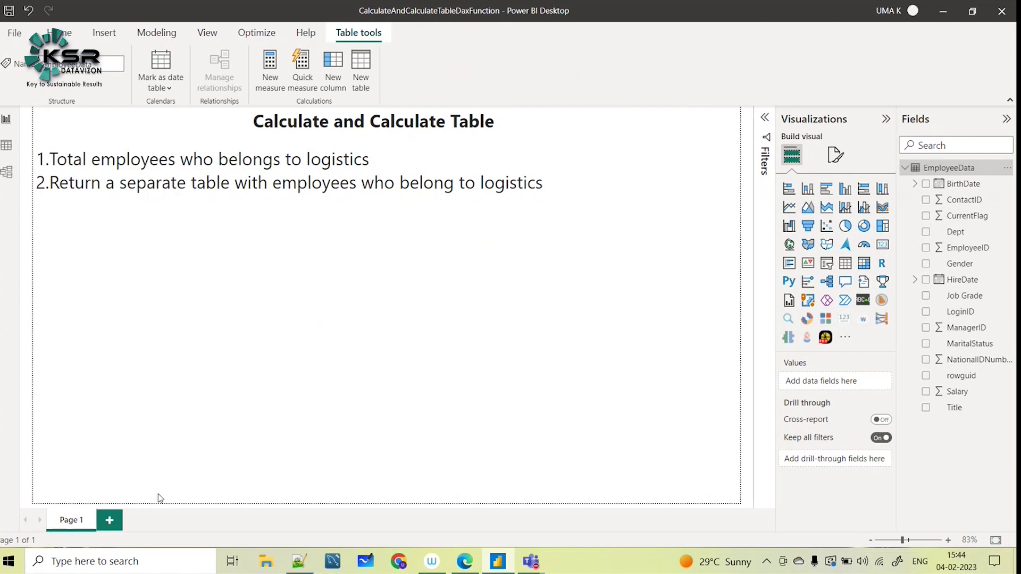
{"action": "left_click", "coordinate": [269, 66]}
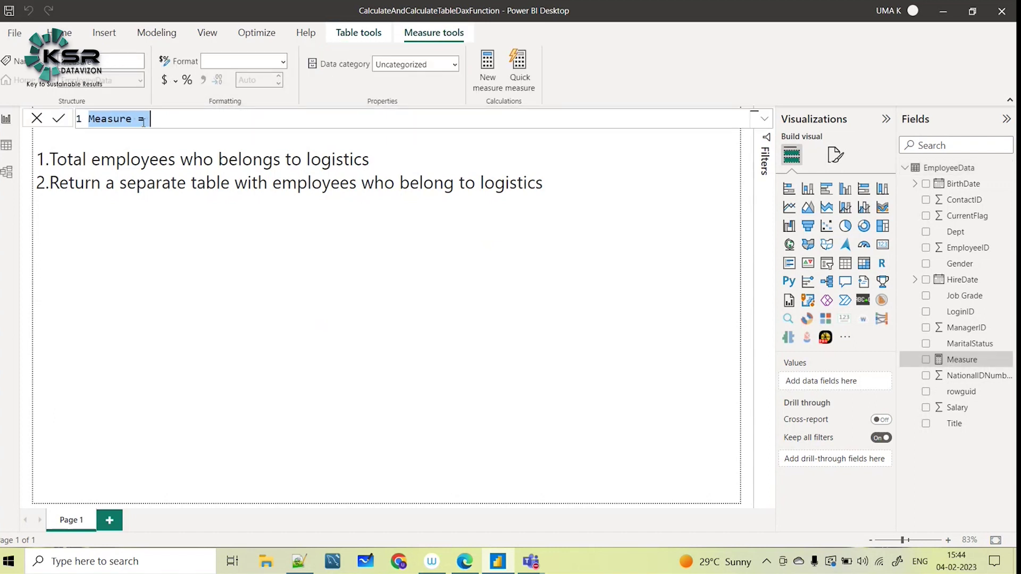
{"action": "scroll", "coordinate": [144, 123], "scroll_direction": "up", "scroll_amount": 2, "text": "ctrl"}
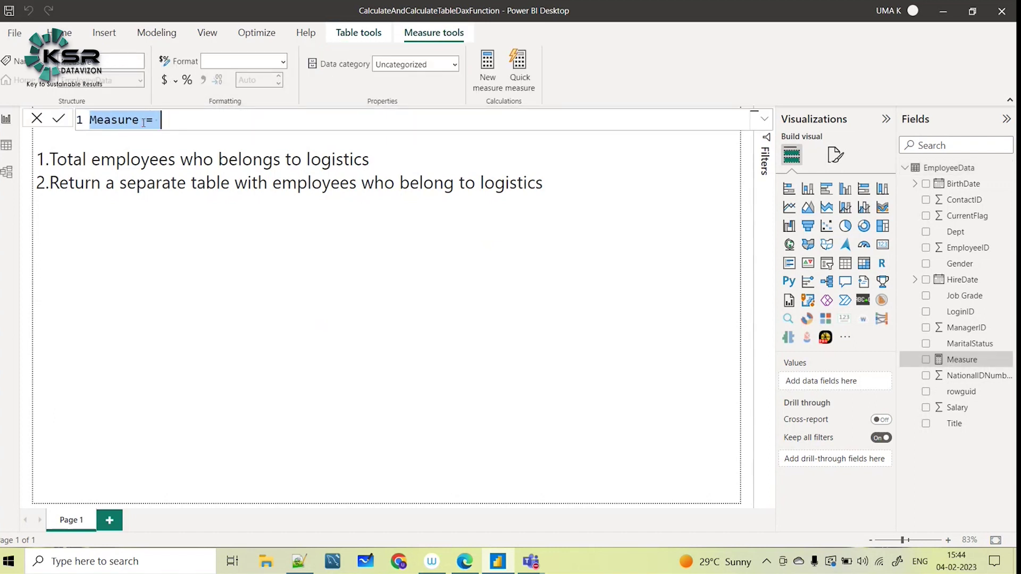
{"action": "type", "text": "C"}
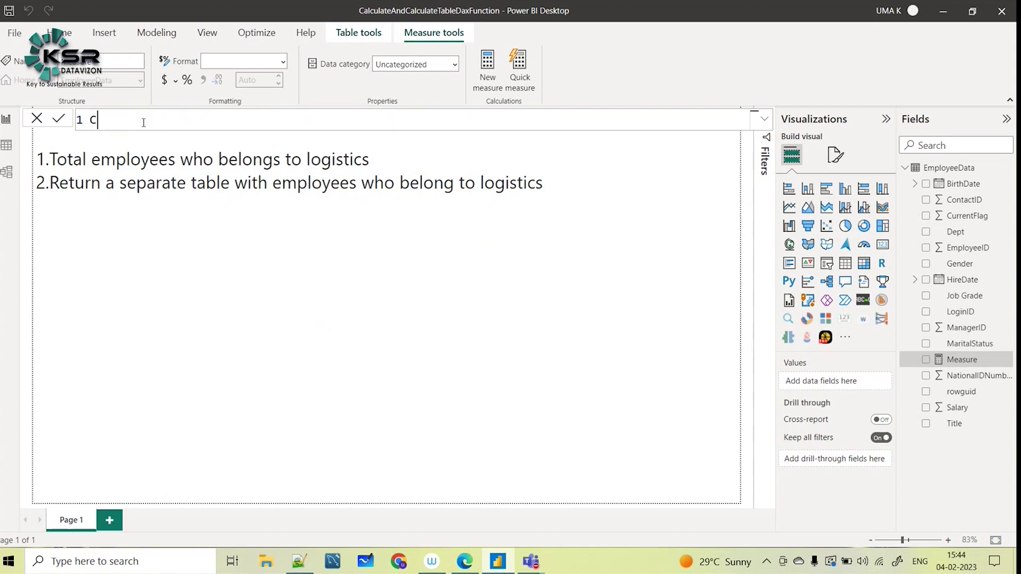
{"action": "type", "text": "Total Emps fr"}
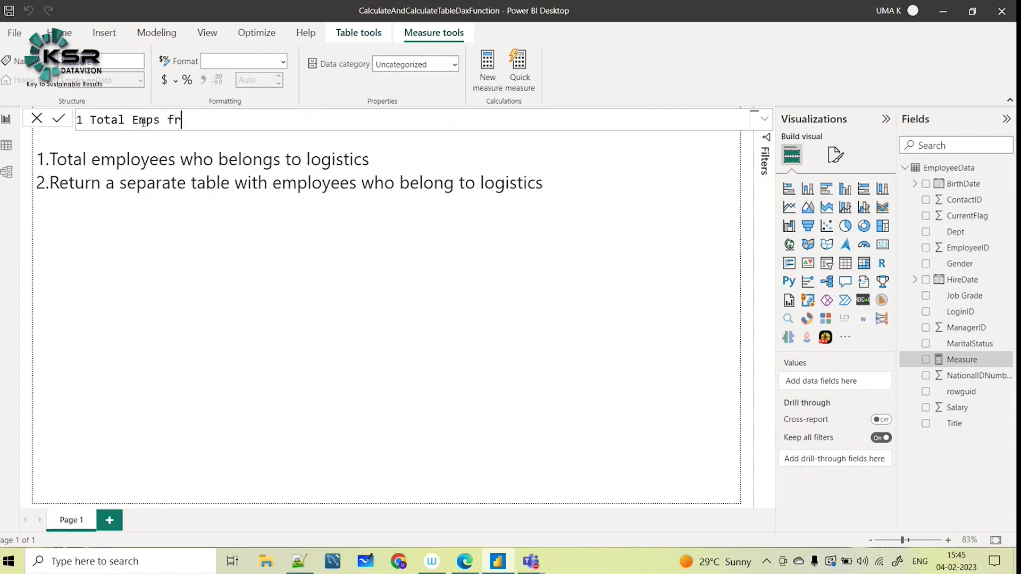
{"action": "type", "text": "om Logistics depar"}
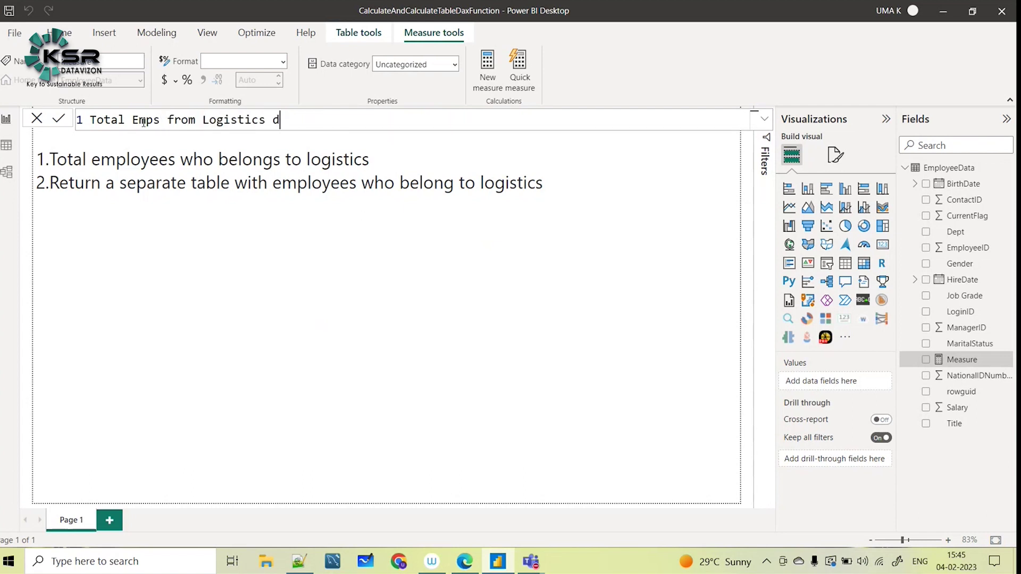
{"action": "key", "text": "BackSpace"}
{"action": "key", "text": "BackSpace"}
{"action": "type", "text": "t = ca"}
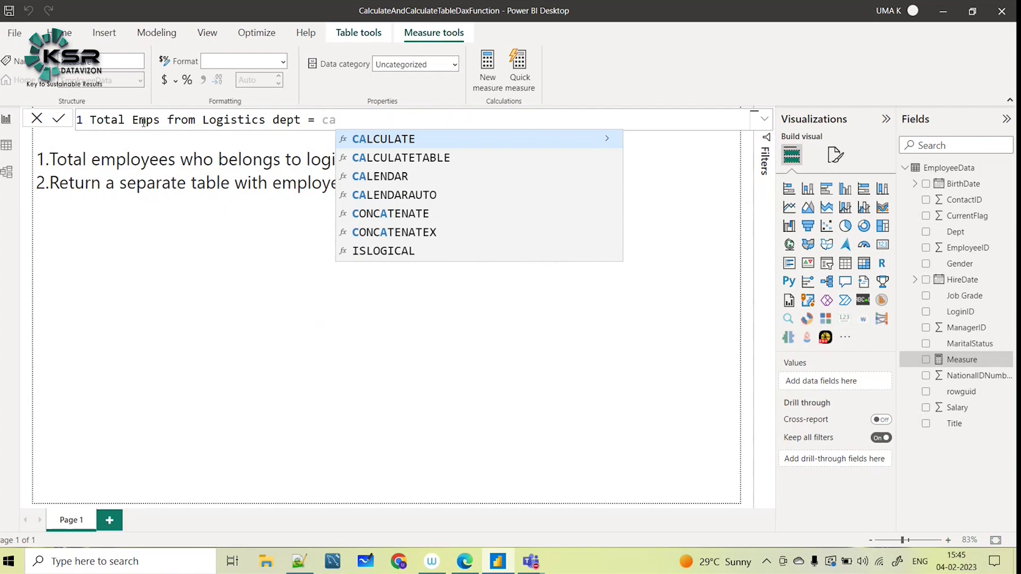
- Begin the measure's formula with CALCULATE, using COUNT(EmployeeData[EmployeeID]) as its expression
{"action": "left_click", "coordinate": [411, 139]}
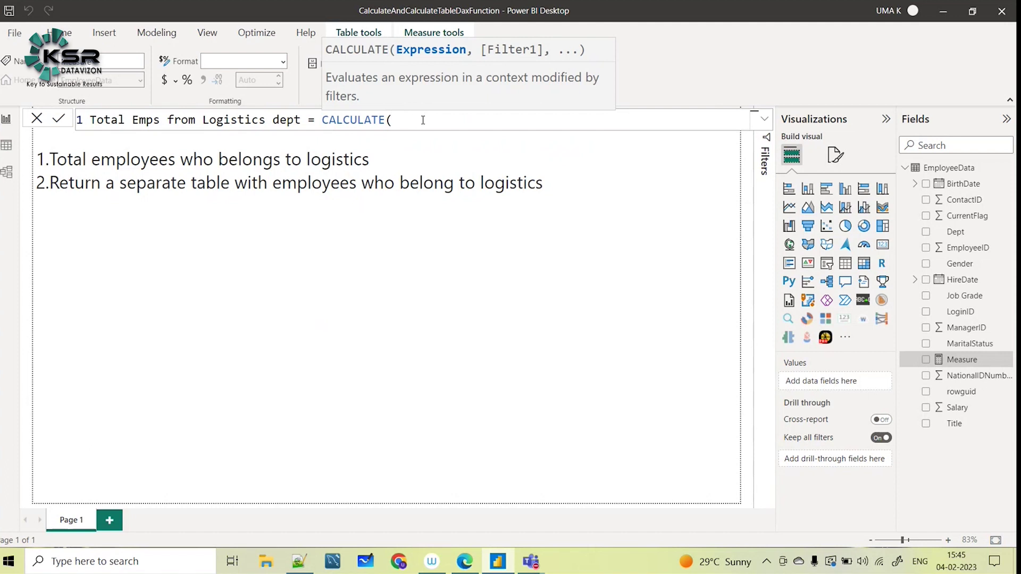
{"action": "type", "text": "count"}
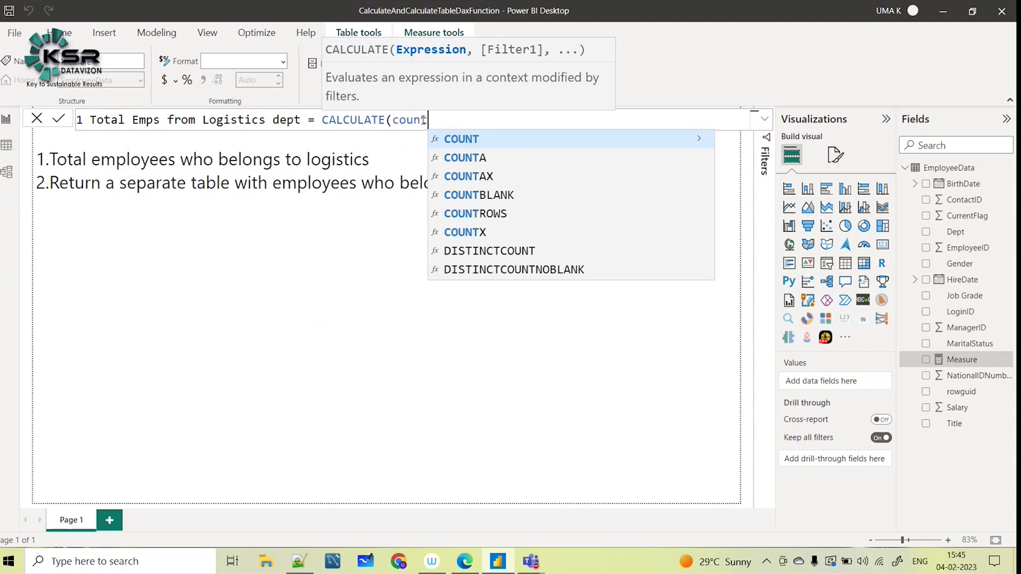
{"action": "key", "text": "Tab"}
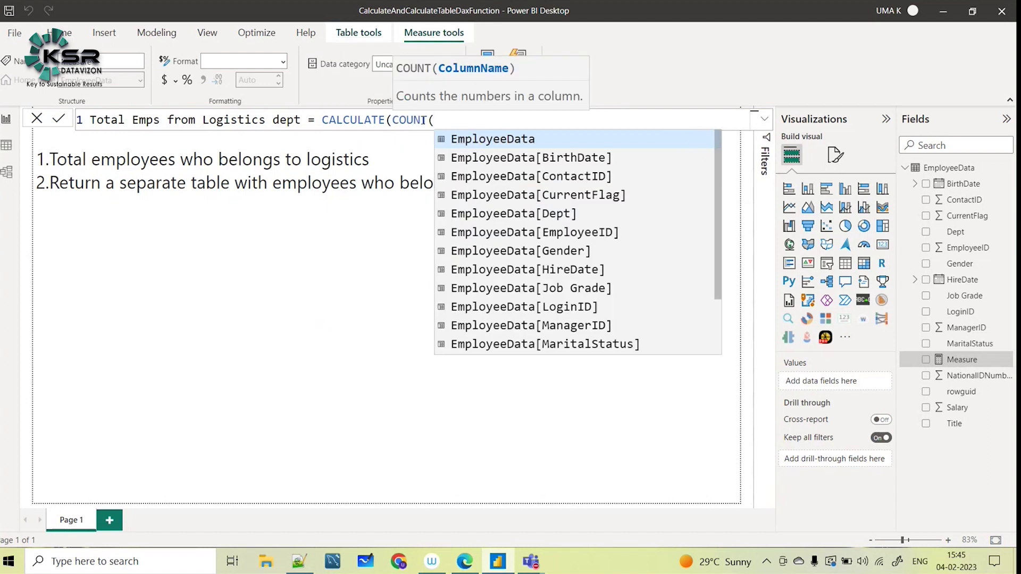
{"action": "type", "text": "emp"}
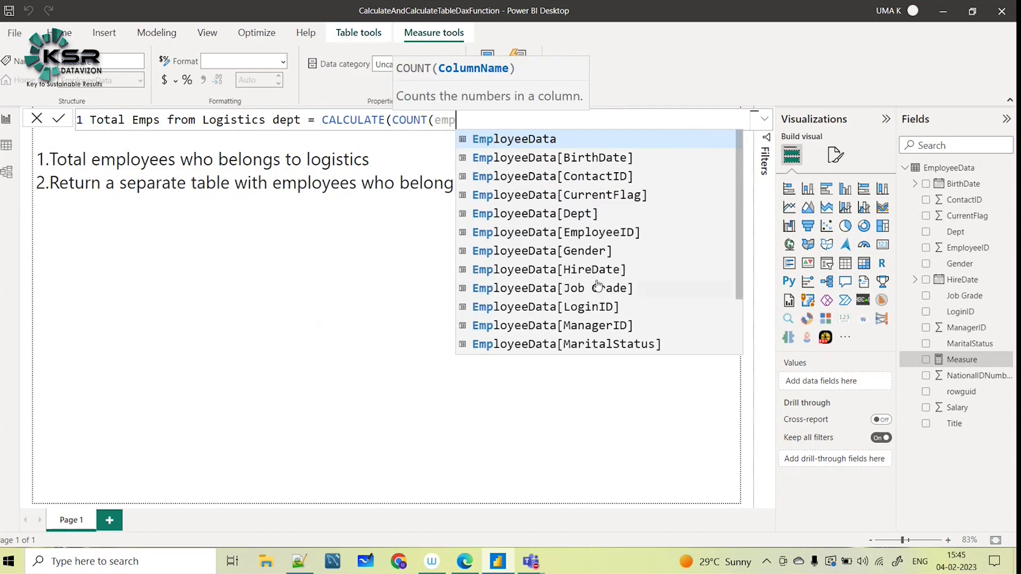
{"action": "left_click", "coordinate": [613, 234]}
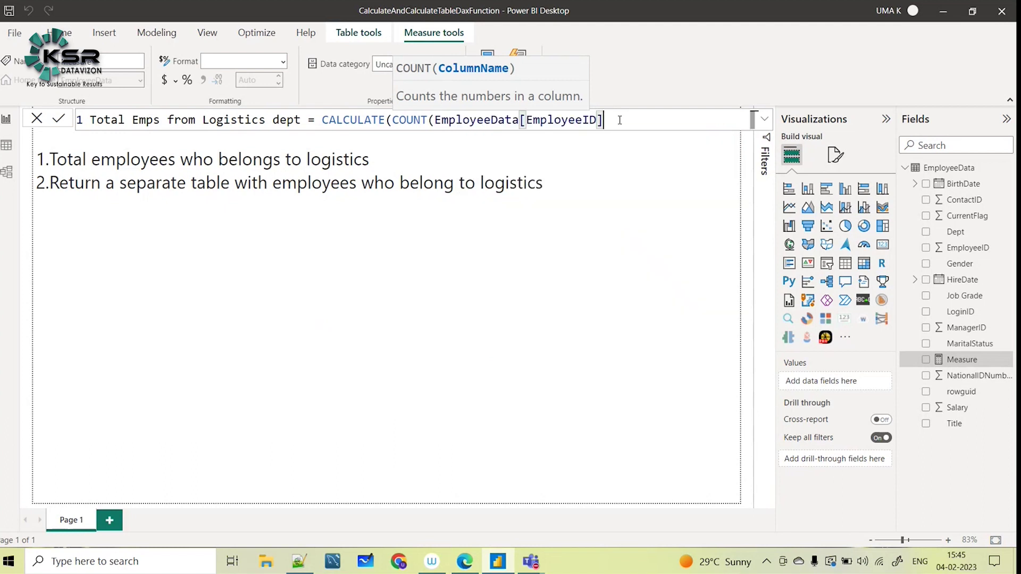
{"action": "type", "text": "),"}
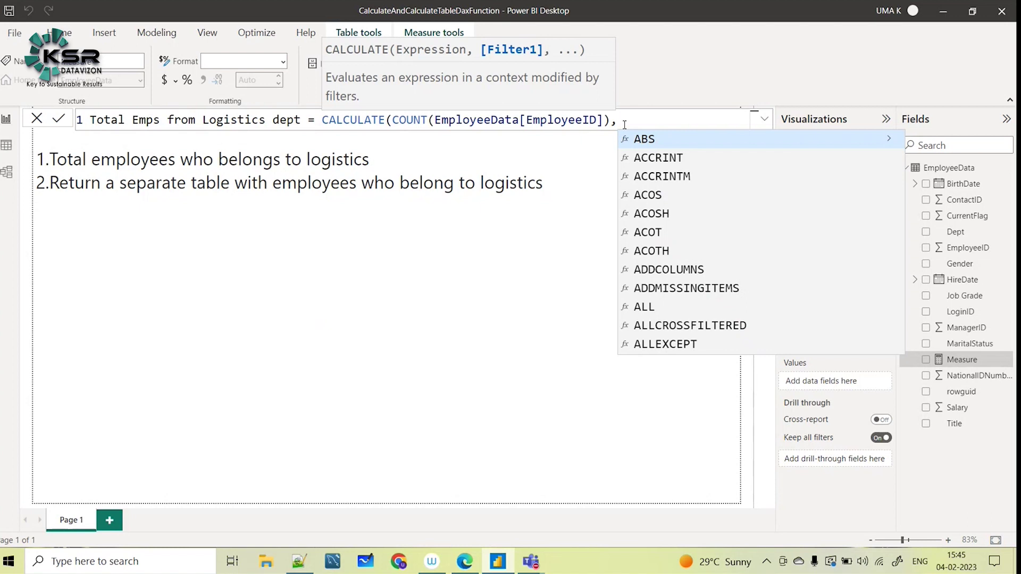
- Add the filter EmployeeData[Dept]="Logistics" to the CALCULATE formula and commit the measure
{"action": "type", "text": "dep"}
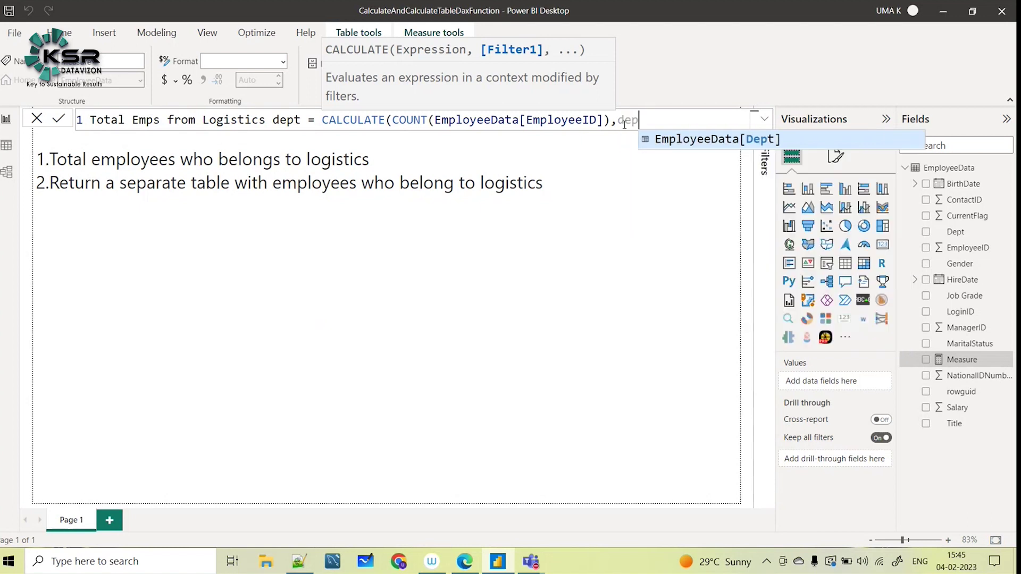
{"action": "left_click", "coordinate": [701, 139]}
{"action": "type", "text": "=\"Logistics\")"}
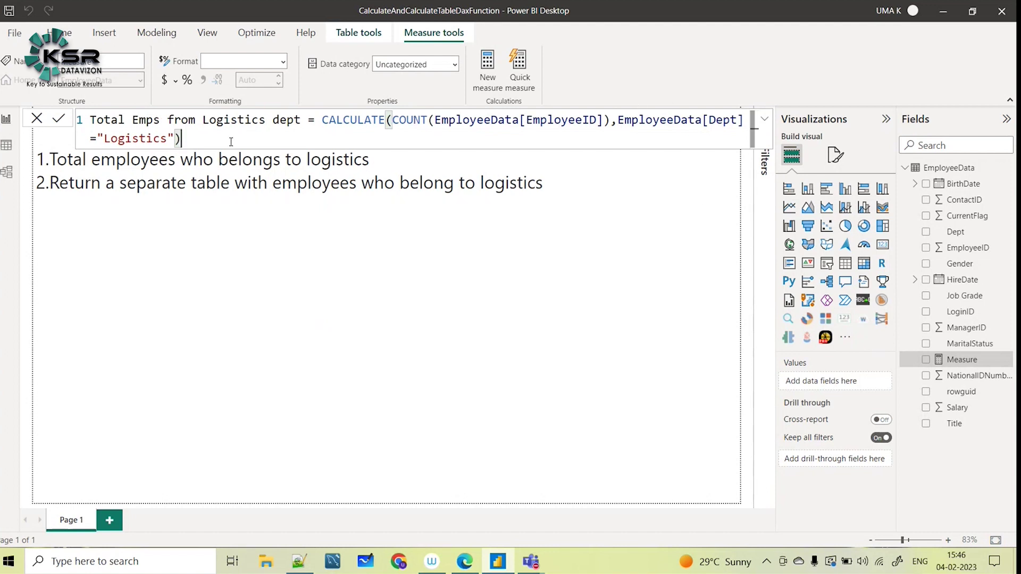
{"action": "key", "text": "Return"}
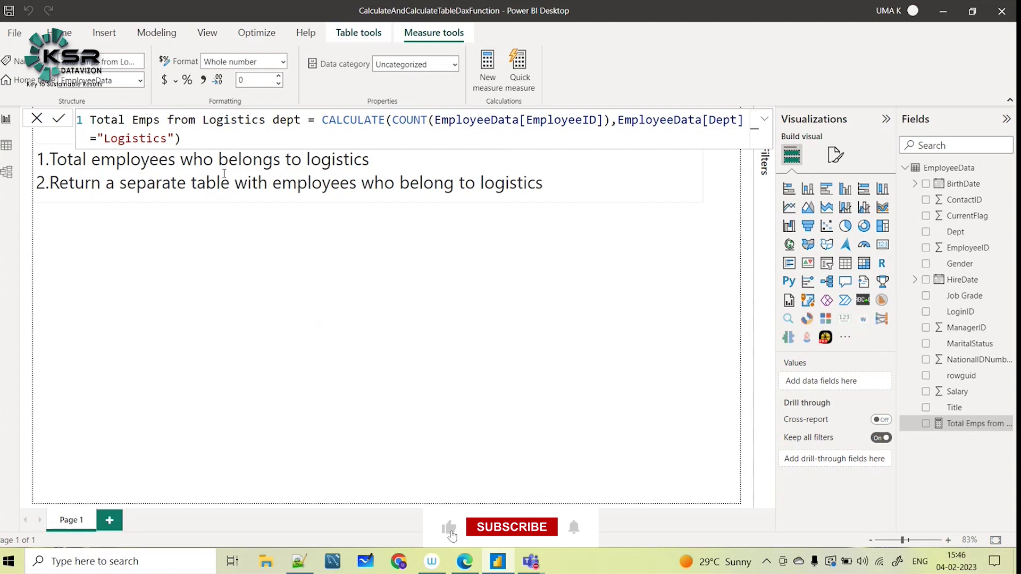
- Add a card visual displaying the Total Emps from Logistics dept measure, shrunk and placed just beneath the two question lines
{"action": "left_click", "coordinate": [106, 257]}
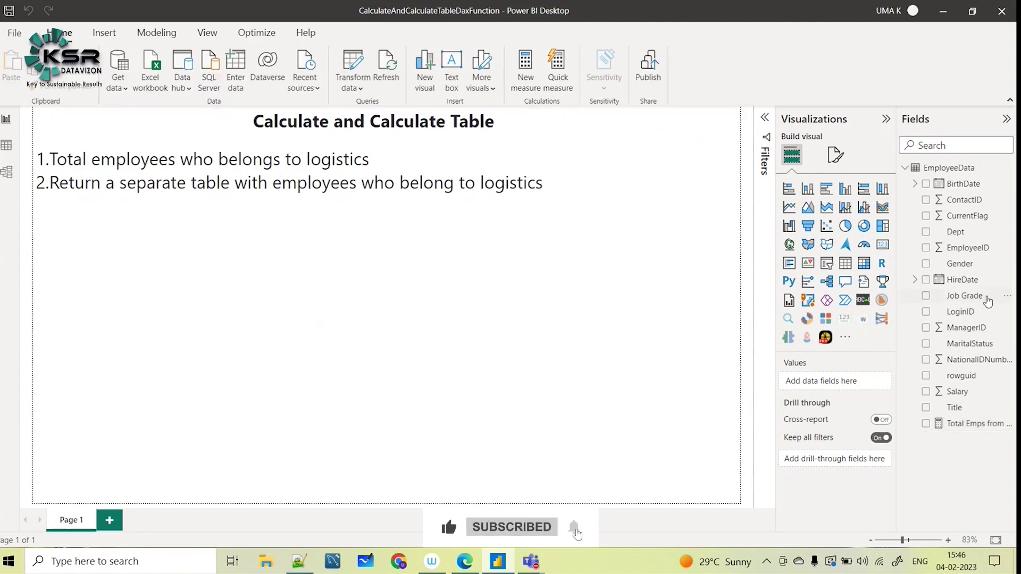
{"action": "left_click", "coordinate": [883, 246]}
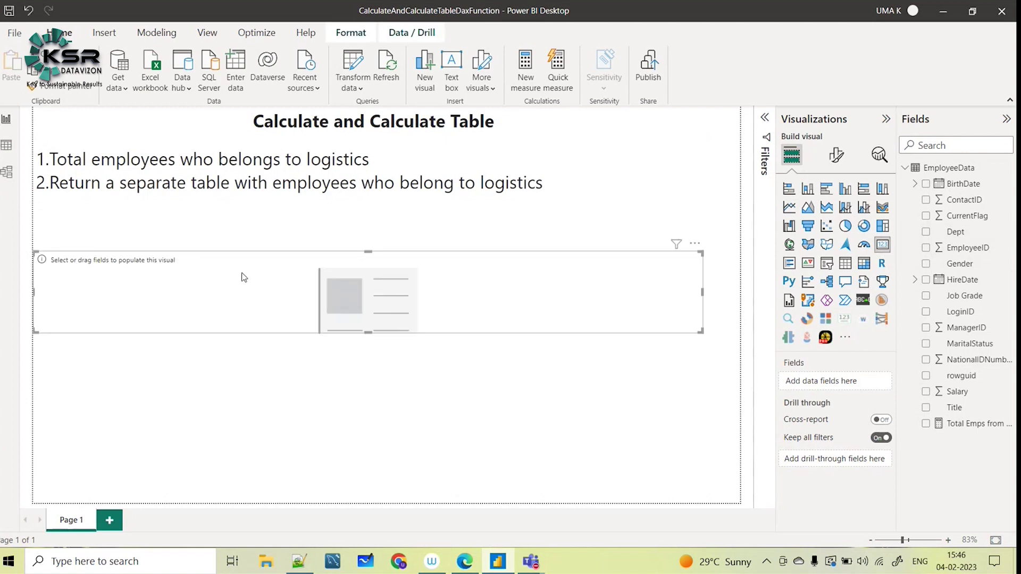
{"action": "left_click_drag", "start_coordinate": [714, 308], "coordinate": [282, 308]}
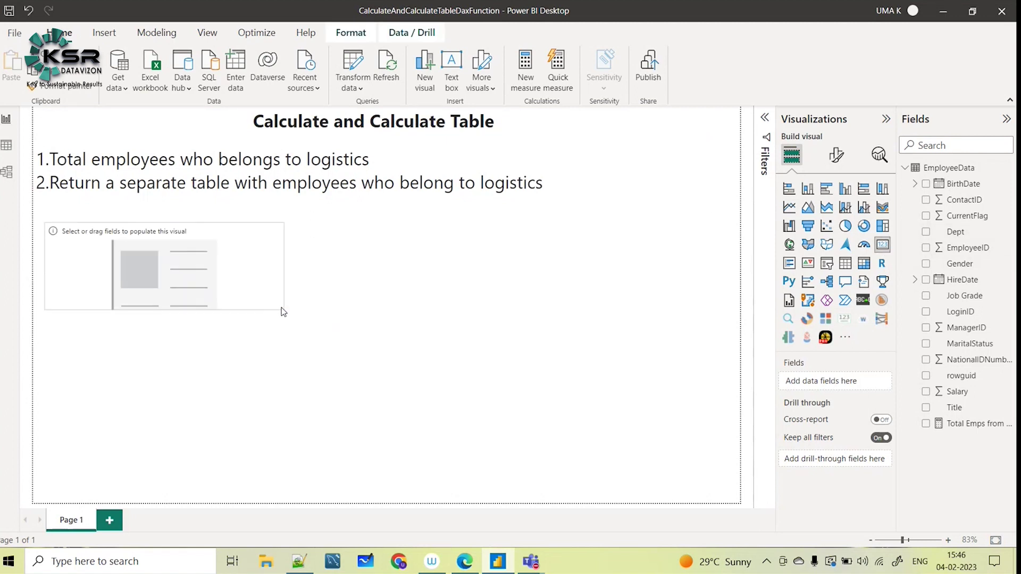
{"action": "left_click", "coordinate": [926, 423]}
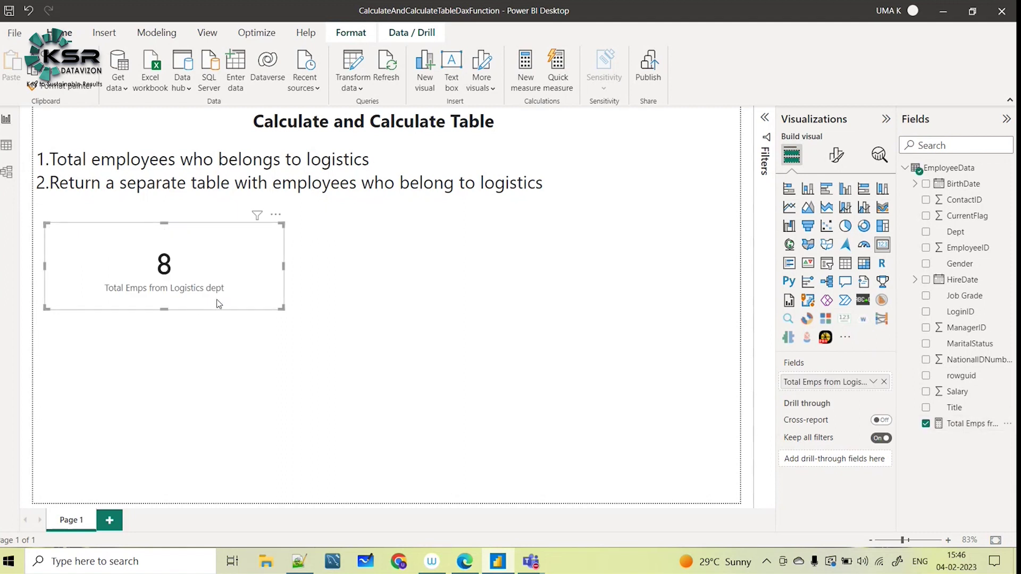
{"action": "left_click_drag", "start_coordinate": [244, 276], "coordinate": [236, 259]}
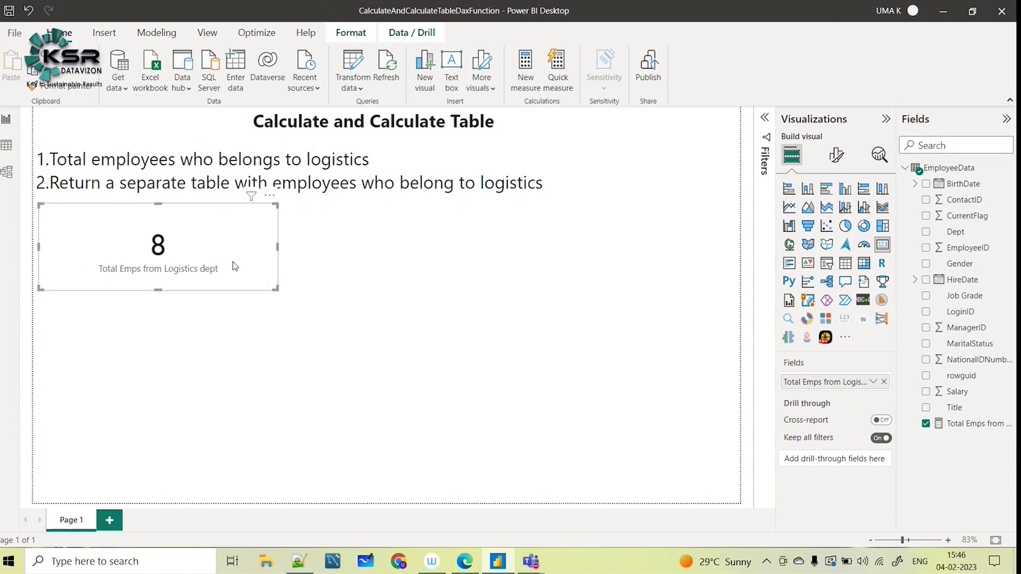
{"action": "left_click_drag", "start_coordinate": [275, 290], "coordinate": [254, 281]}
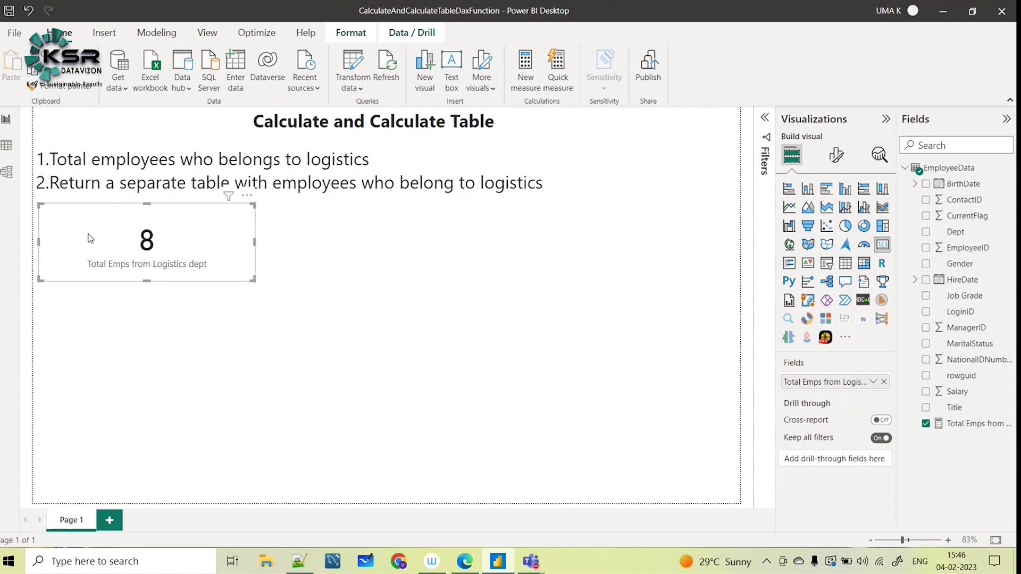
- In data view, filter the Dept column of EmployeeData to show only Logistics rows for checking the employee count
{"action": "left_click", "coordinate": [6, 147]}
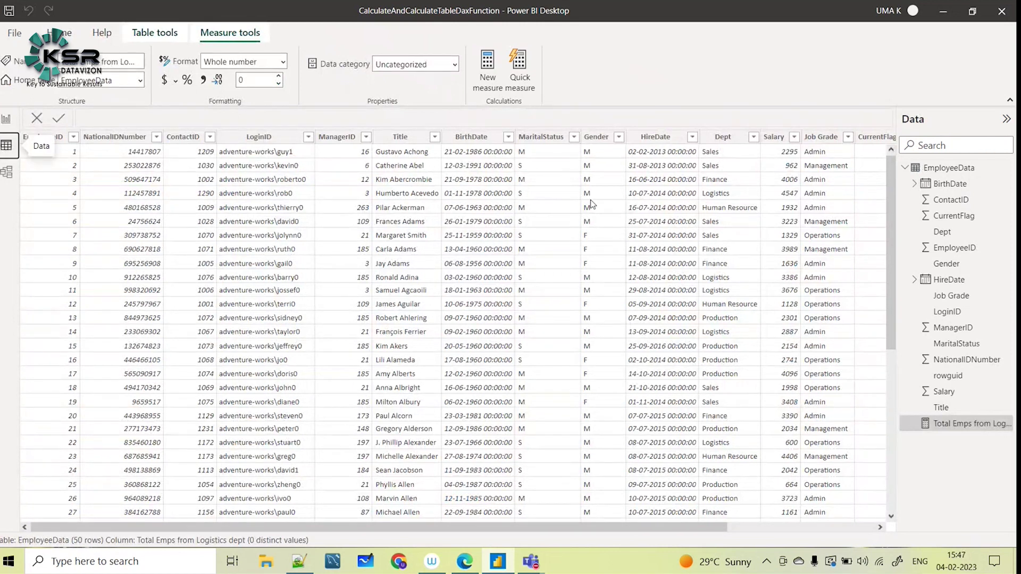
{"action": "left_click_drag", "start_coordinate": [698, 528], "coordinate": [727, 524]}
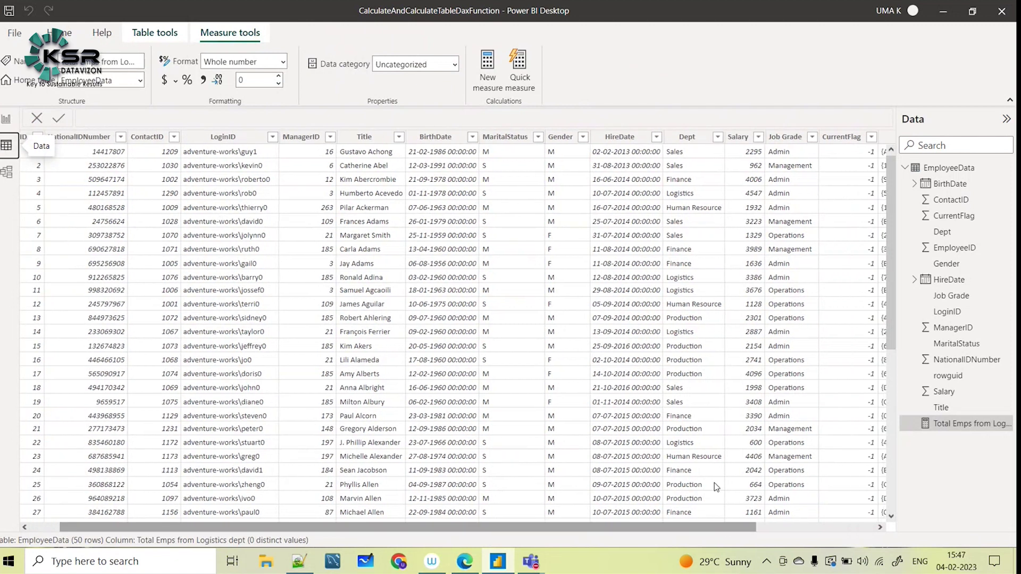
{"action": "left_click", "coordinate": [718, 138]}
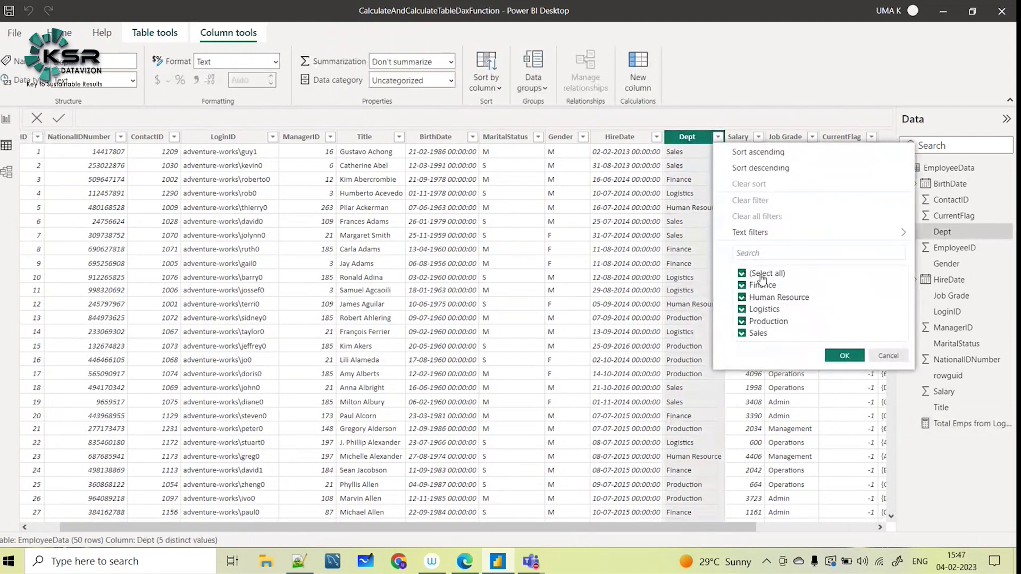
{"action": "left_click", "coordinate": [742, 275]}
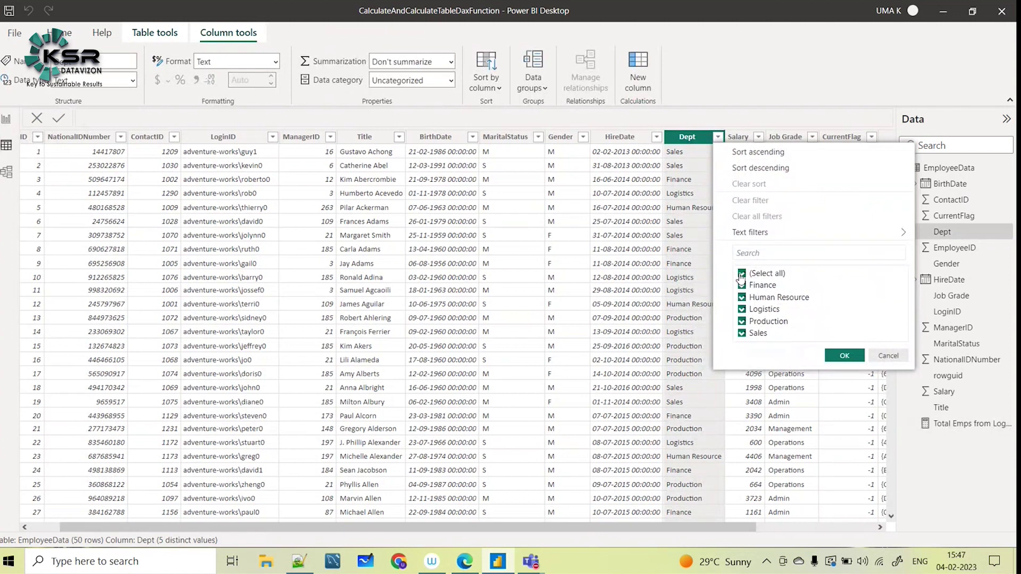
{"action": "left_click", "coordinate": [742, 309]}
{"action": "left_click", "coordinate": [844, 356]}
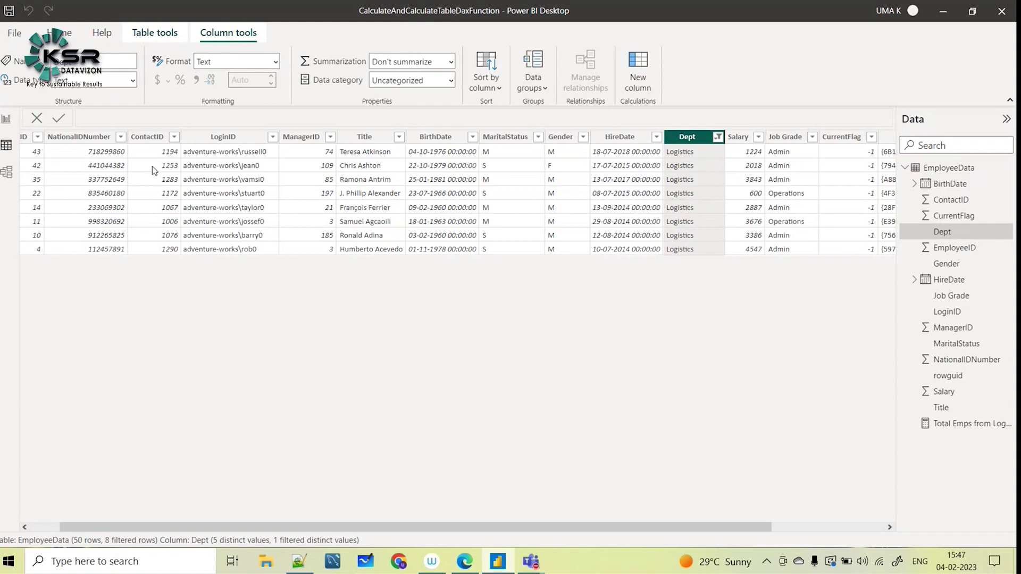
- Clear the filter on EmployeeData's Dept column, return to the report view and deselect the card
{"action": "left_click", "coordinate": [719, 137]}
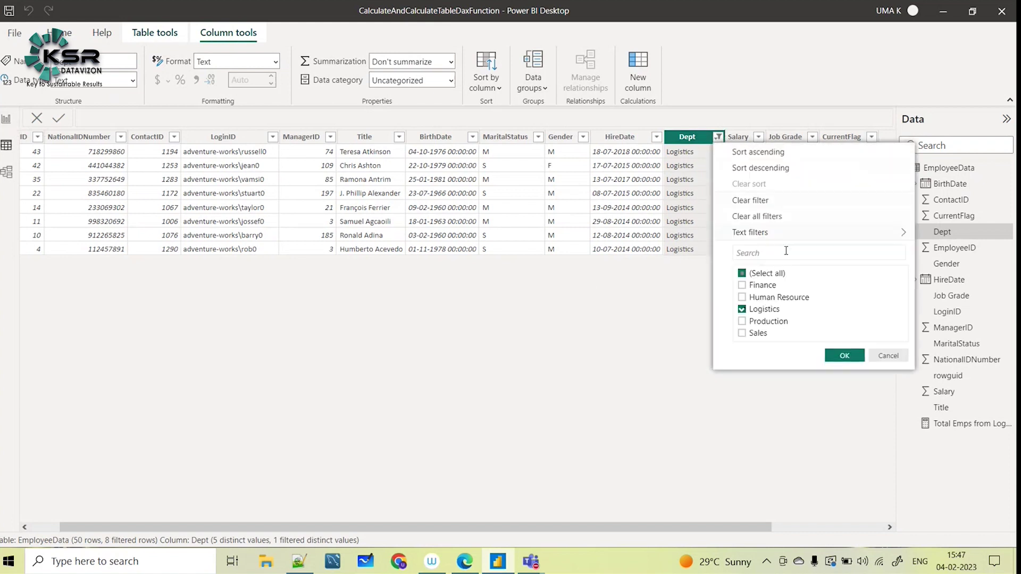
{"action": "left_click", "coordinate": [779, 207]}
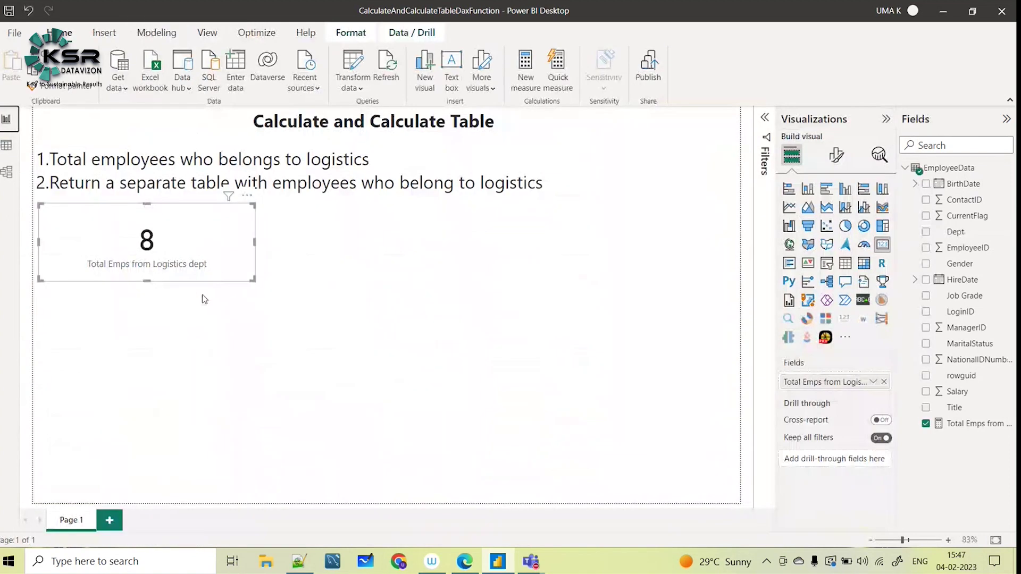
{"action": "left_click", "coordinate": [269, 365]}
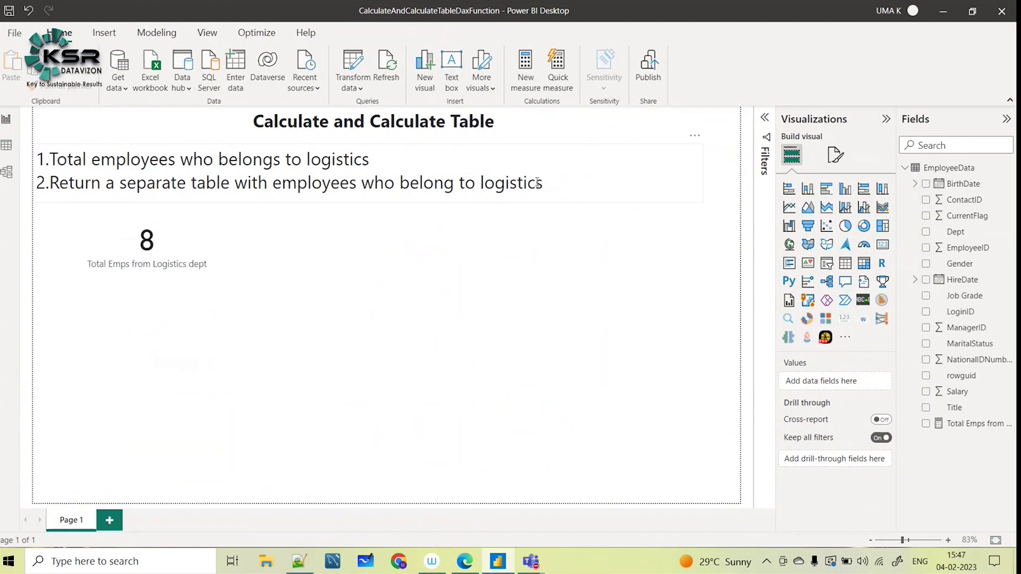
{"action": "left_click", "coordinate": [97, 244]}
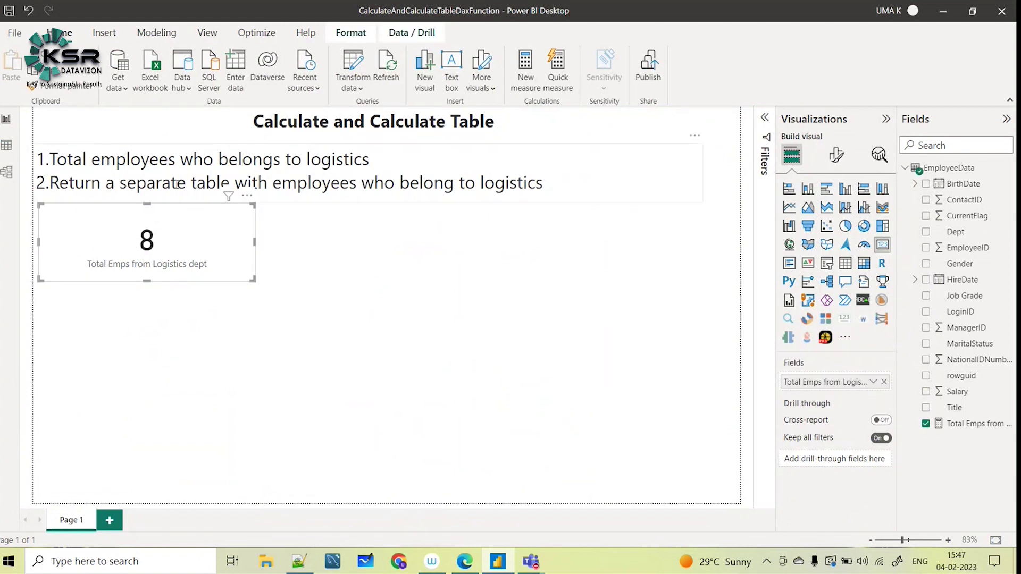
{"action": "left_click", "coordinate": [557, 167]}
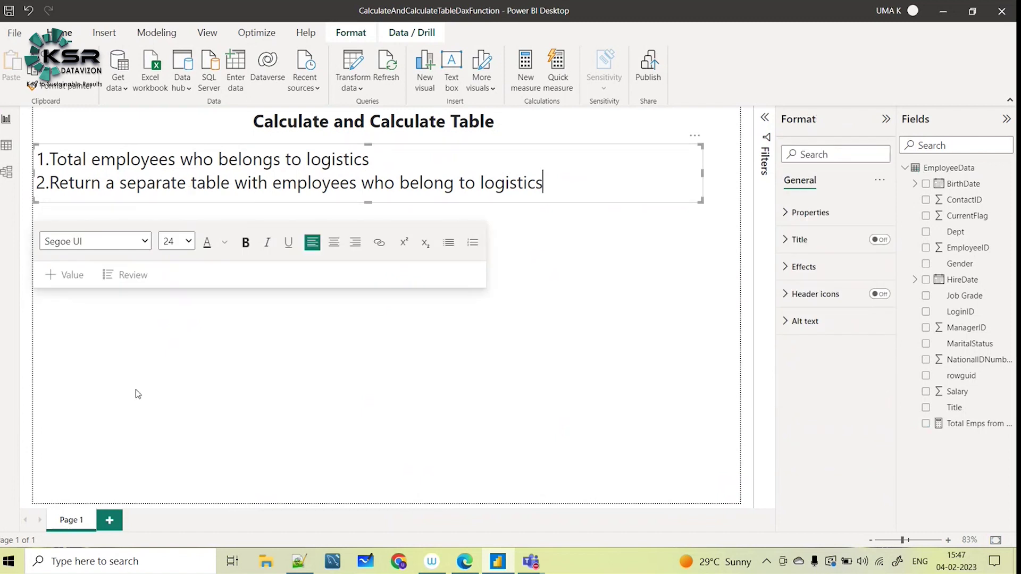
{"action": "left_click", "coordinate": [163, 360]}
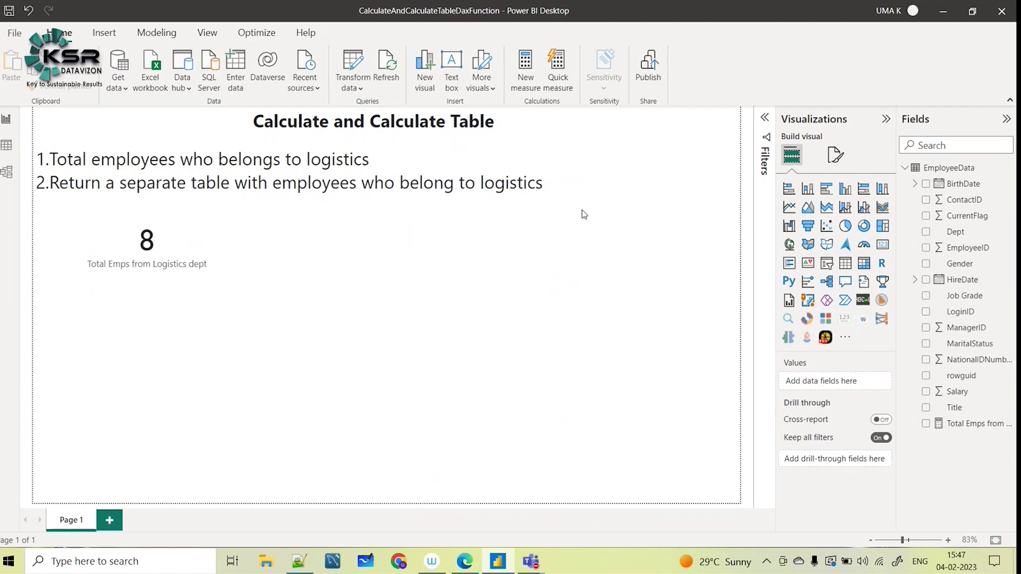
- Create a new calculated table named "Logistics Emps" and begin its formula with the CALCULATETABLE function
{"action": "left_click", "coordinate": [975, 169]}
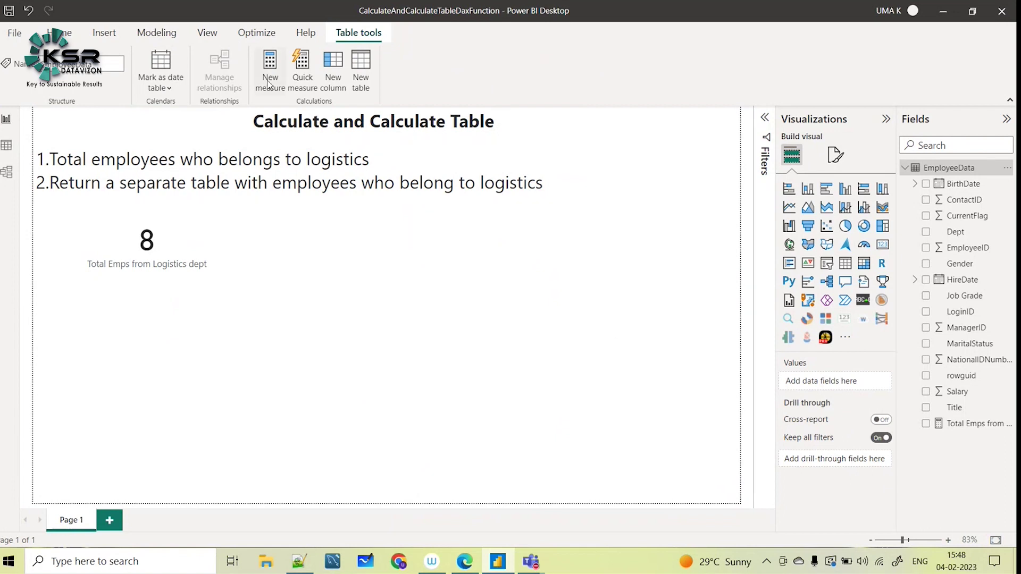
{"action": "left_click", "coordinate": [365, 62]}
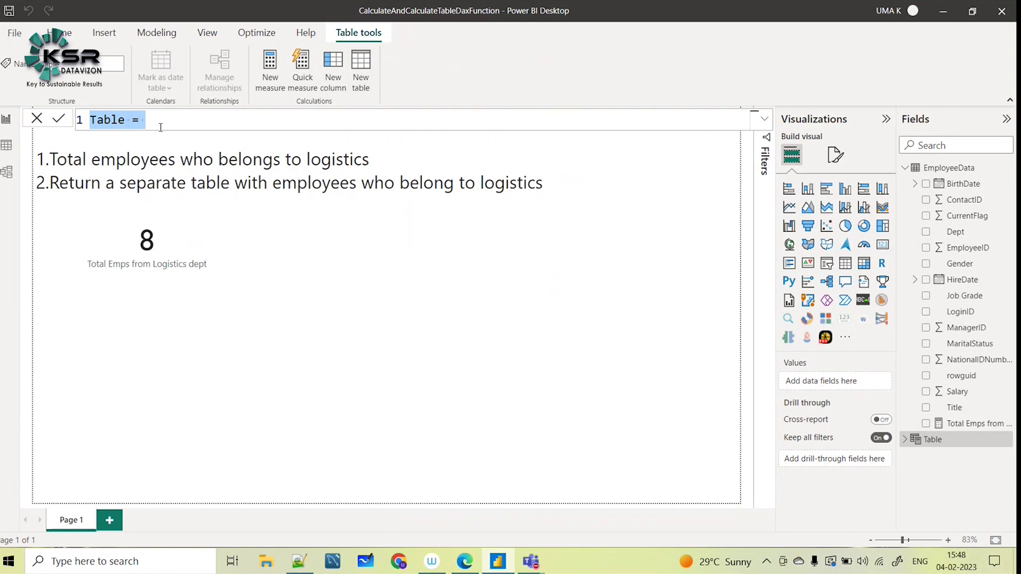
{"action": "type", "text": "Logistics Emps ="}
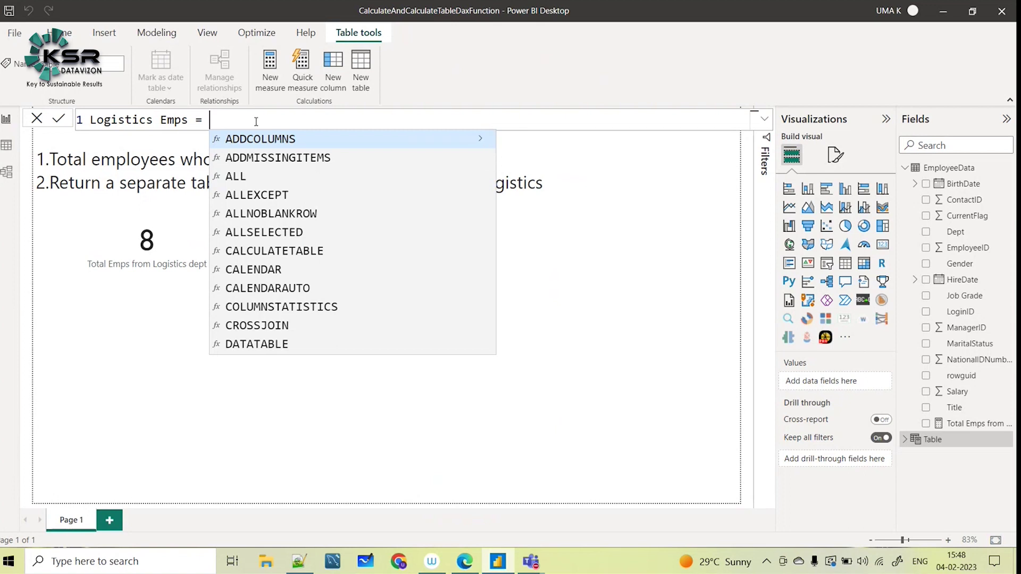
{"action": "type", "text": "cal"}
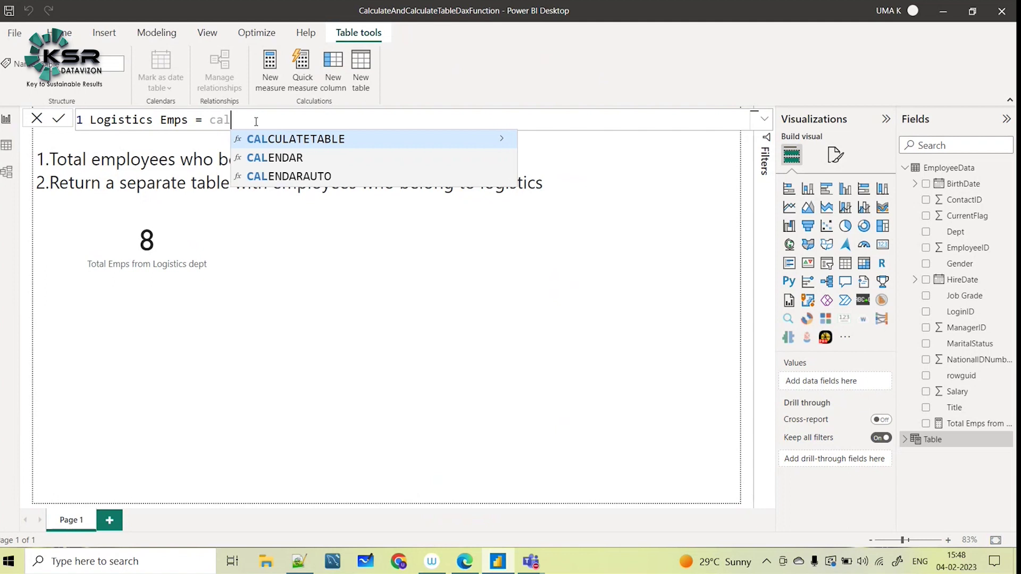
{"action": "key", "text": "Tab"}
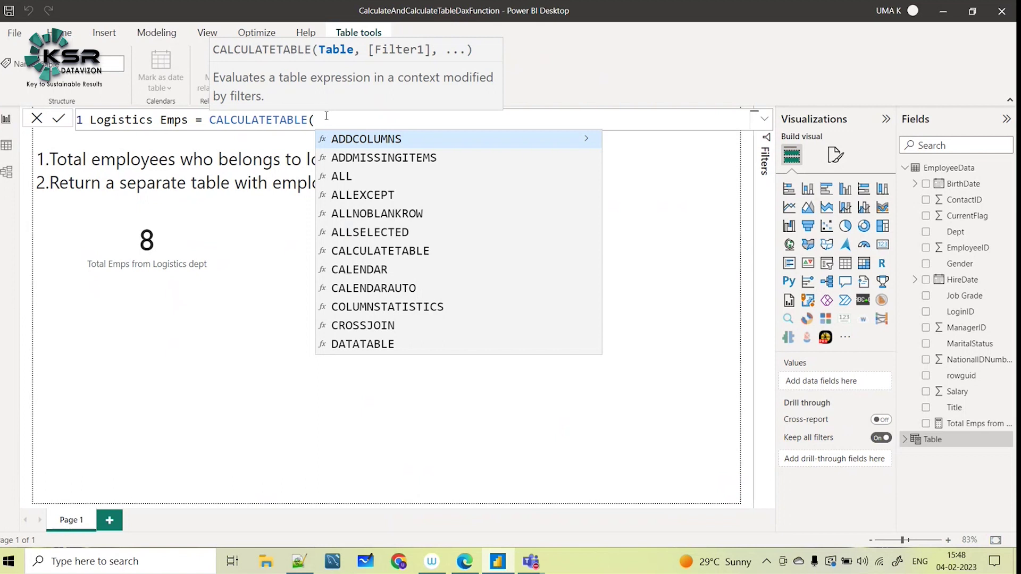
- Complete the CALCULATETABLE formula with the EmployeeData table and the filter EmployeeData[Dept]="Logistics", and commit the table
{"action": "type", "text": "e"}
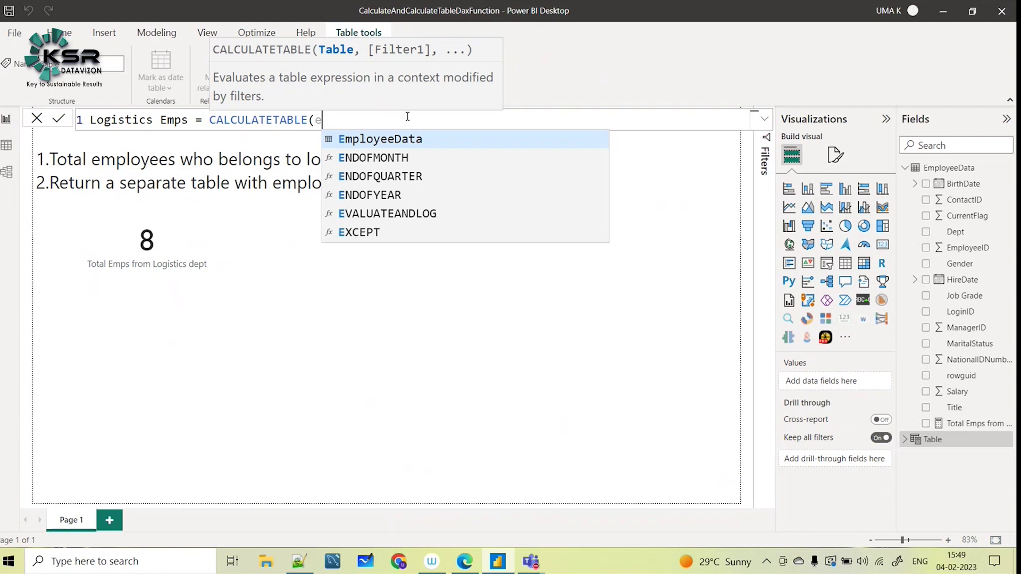
{"action": "left_click", "coordinate": [420, 139]}
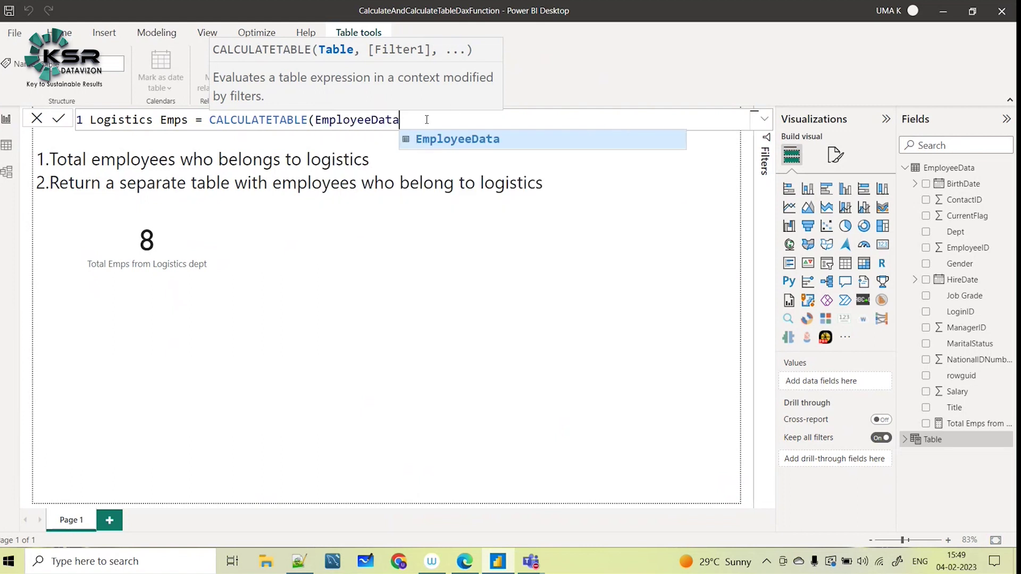
{"action": "type", "text": ","}
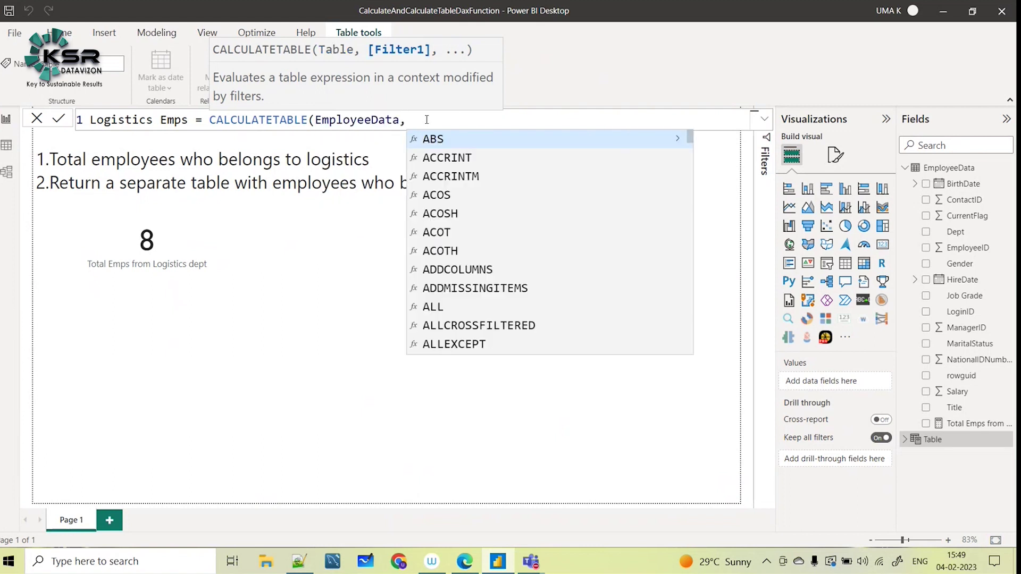
{"action": "type", "text": "dep"}
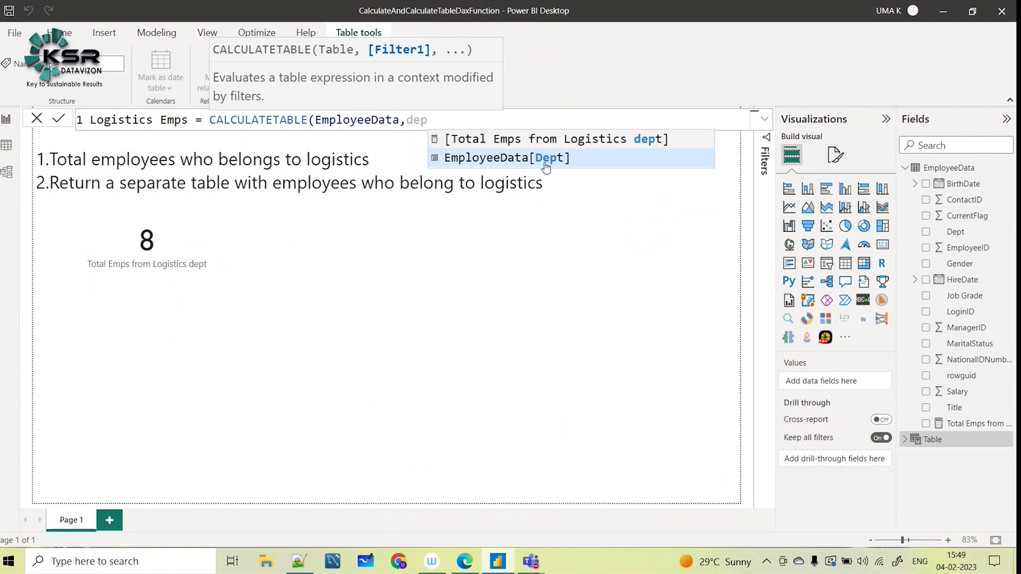
{"action": "left_click", "coordinate": [537, 160]}
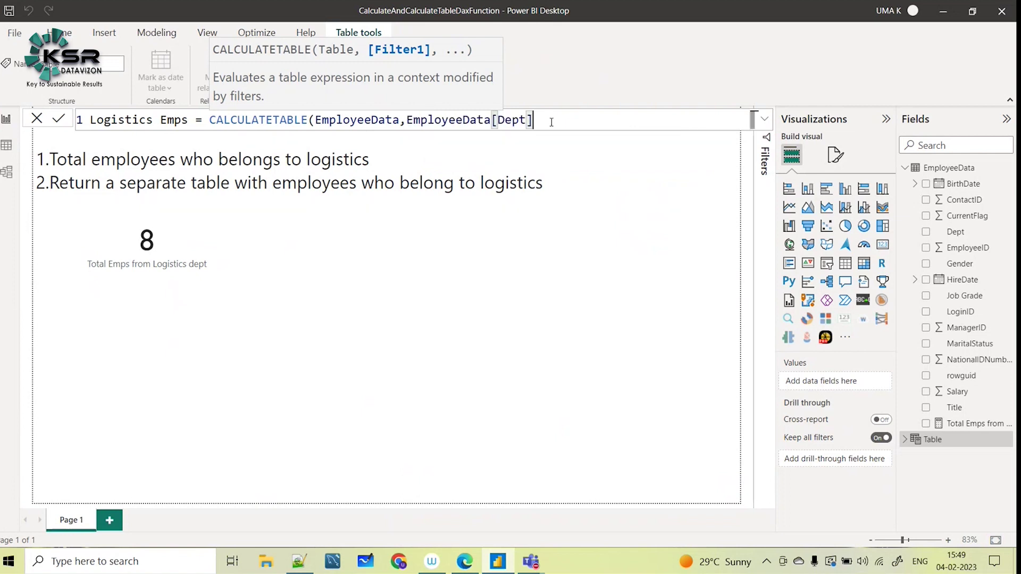
{"action": "type", "text": "=\"logisi"}
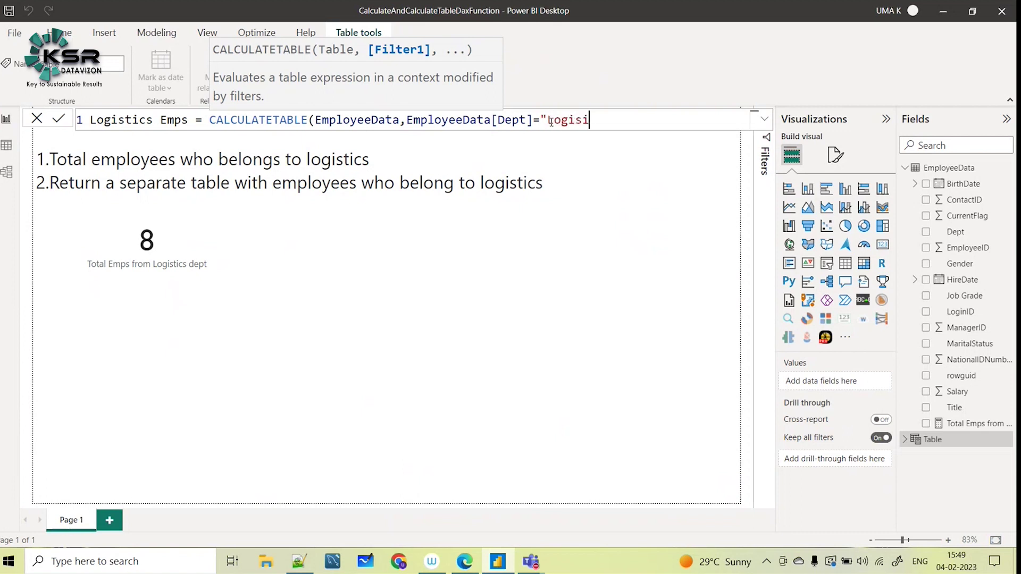
{"action": "key", "text": "BackSpace"}
{"action": "type", "text": "tics\")"}
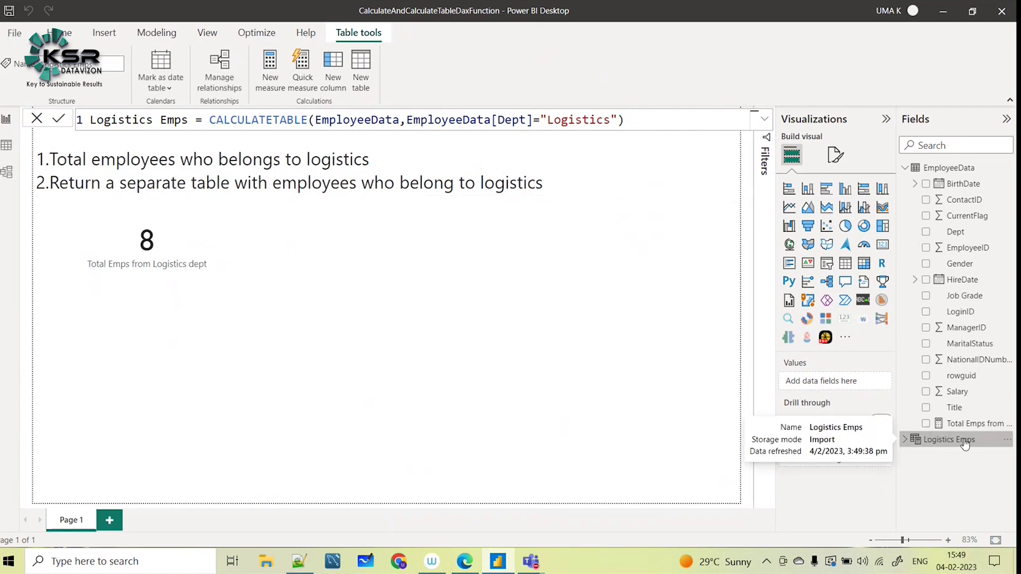
- Examine the Logistics Emps table in data view, including the values available in its Dept column and its remaining columns
{"action": "left_click_drag", "start_coordinate": [188, 120], "coordinate": [88, 120]}
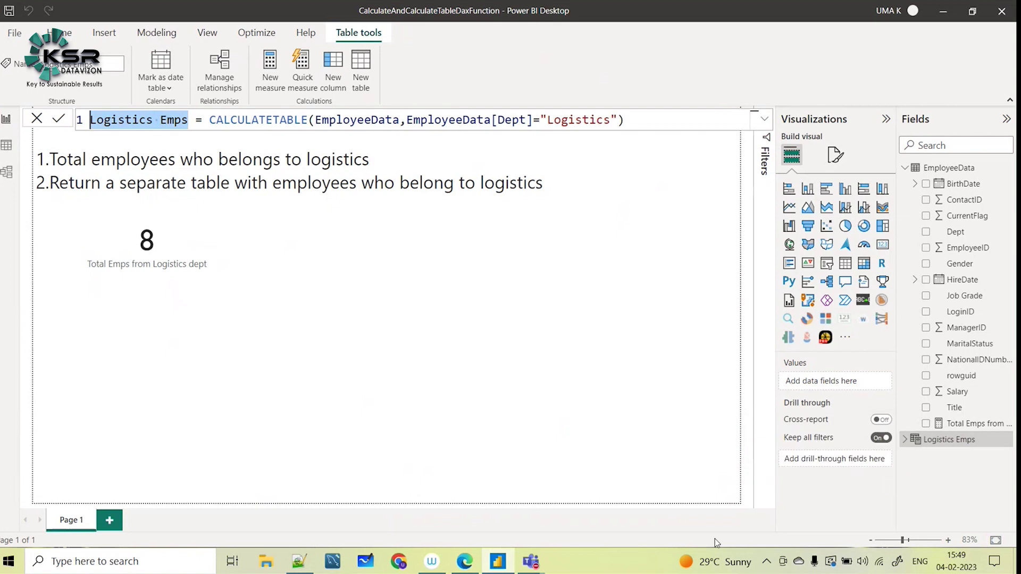
{"action": "left_click", "coordinate": [6, 146]}
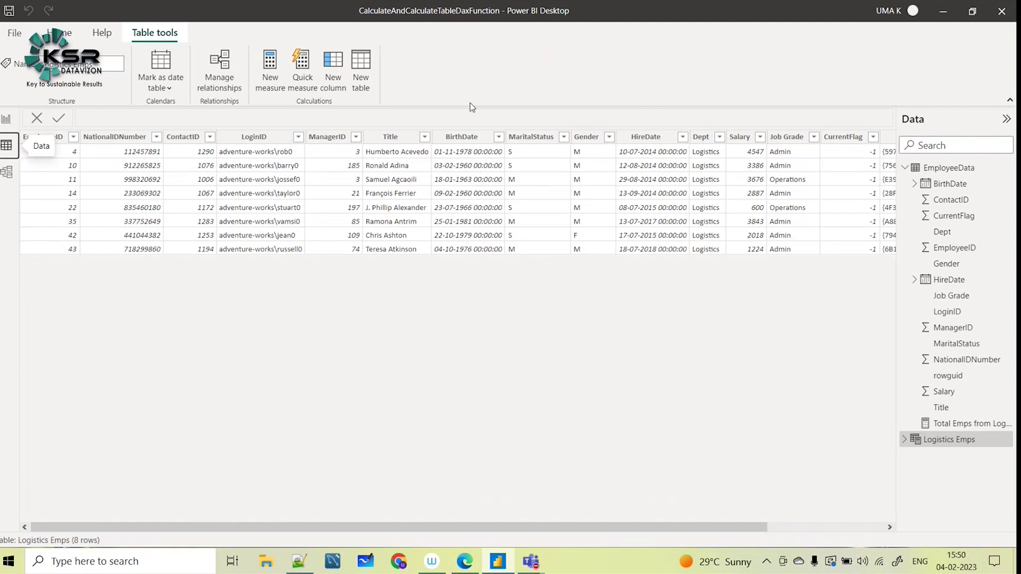
{"action": "left_click", "coordinate": [719, 137]}
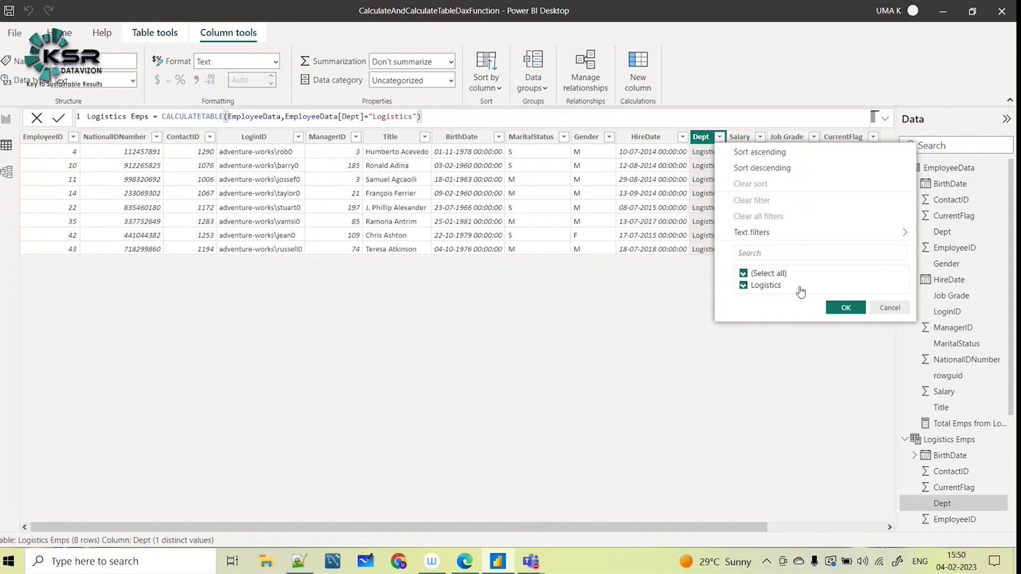
{"action": "left_click", "coordinate": [846, 307]}
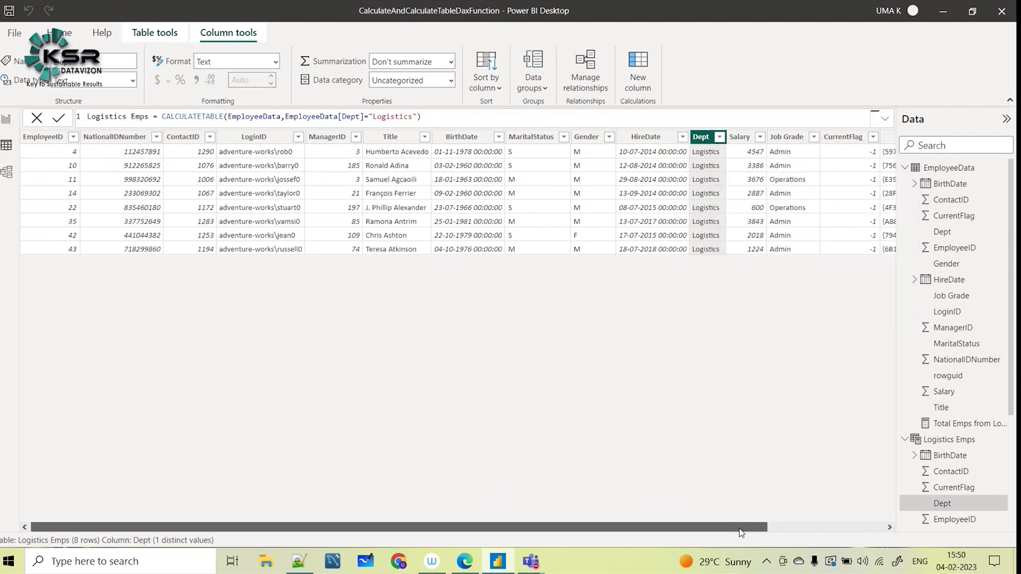
{"action": "left_click_drag", "start_coordinate": [739, 521], "coordinate": [804, 524]}
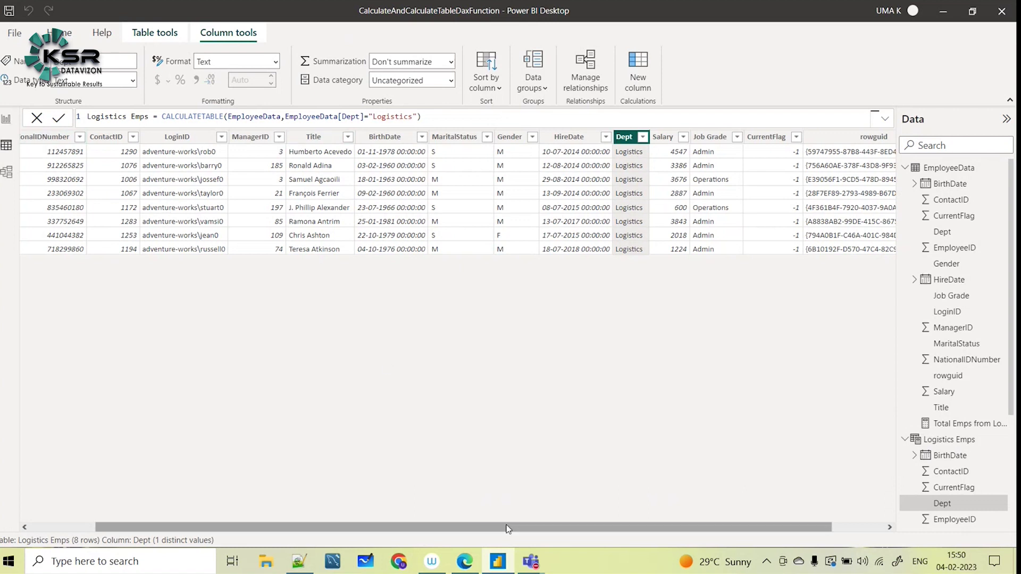
{"action": "left_click_drag", "start_coordinate": [677, 528], "coordinate": [613, 528]}
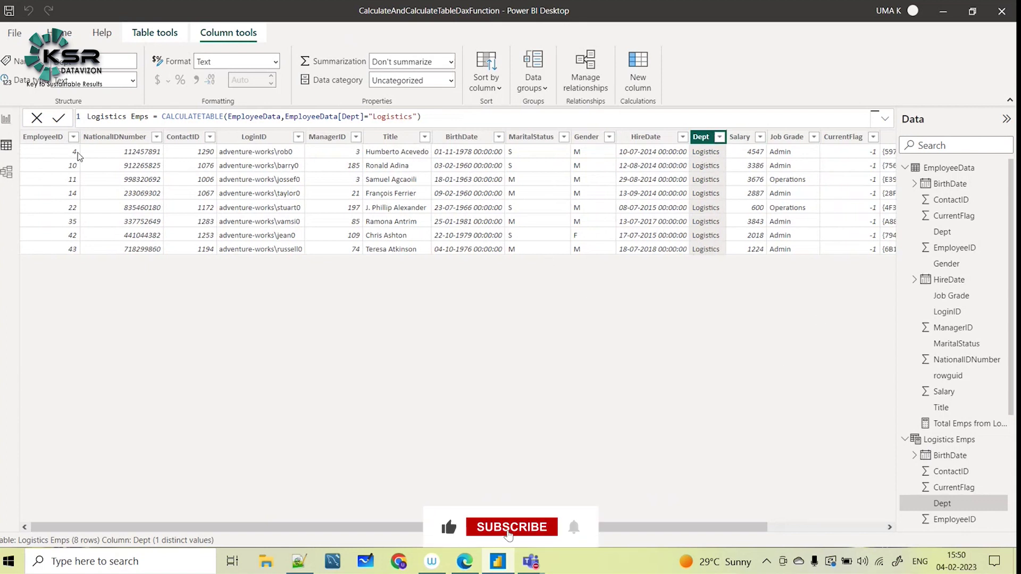
- Return to the report view, leaving nothing selected on the page
{"action": "left_click", "coordinate": [6, 120]}
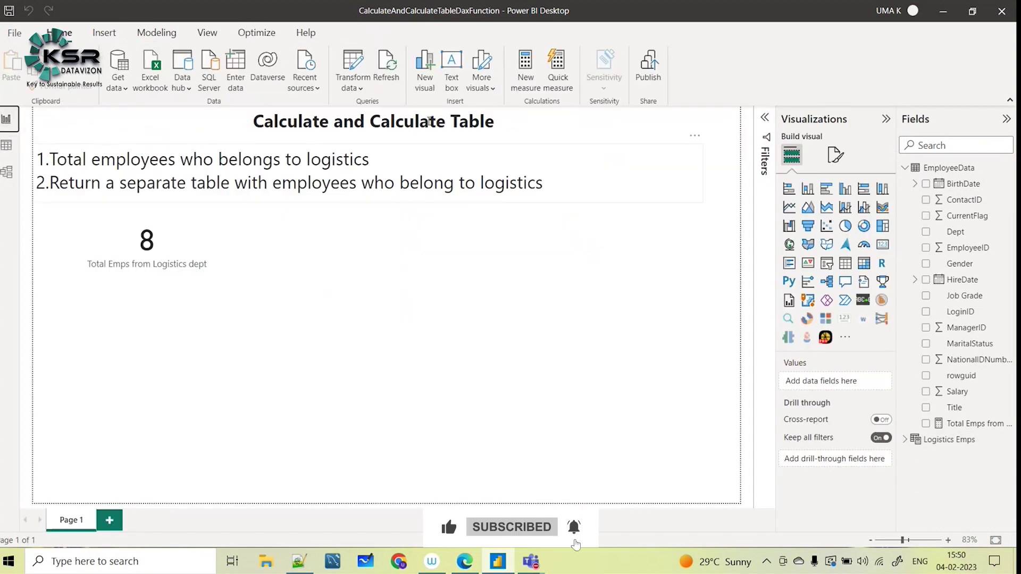
{"action": "left_click", "coordinate": [434, 112]}
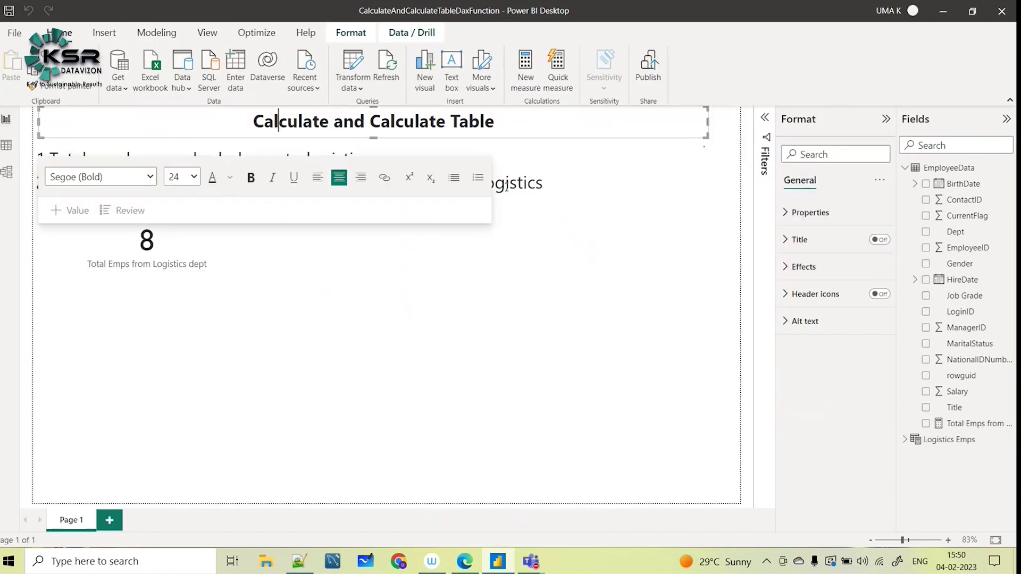
{"action": "left_click", "coordinate": [437, 249]}
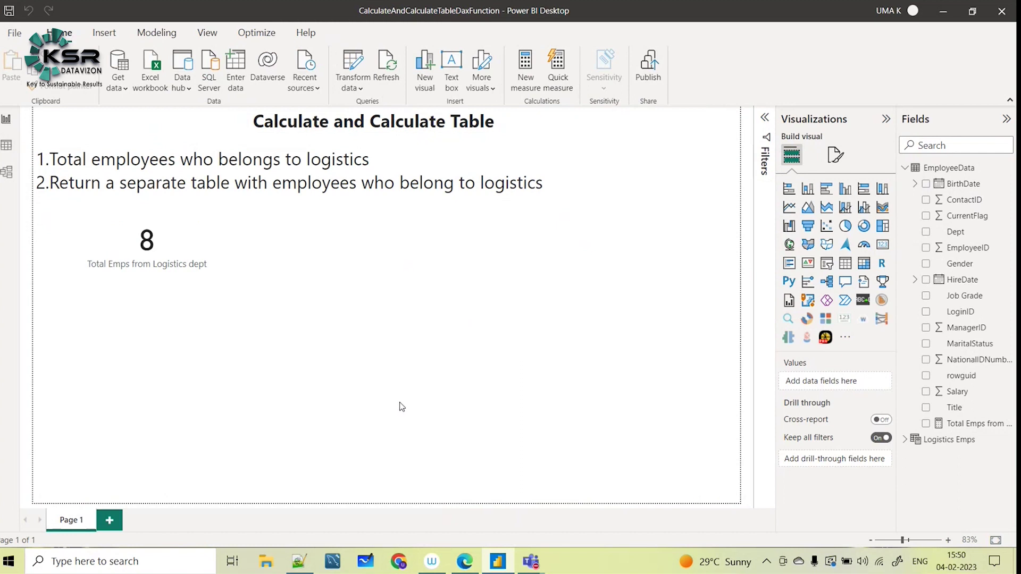